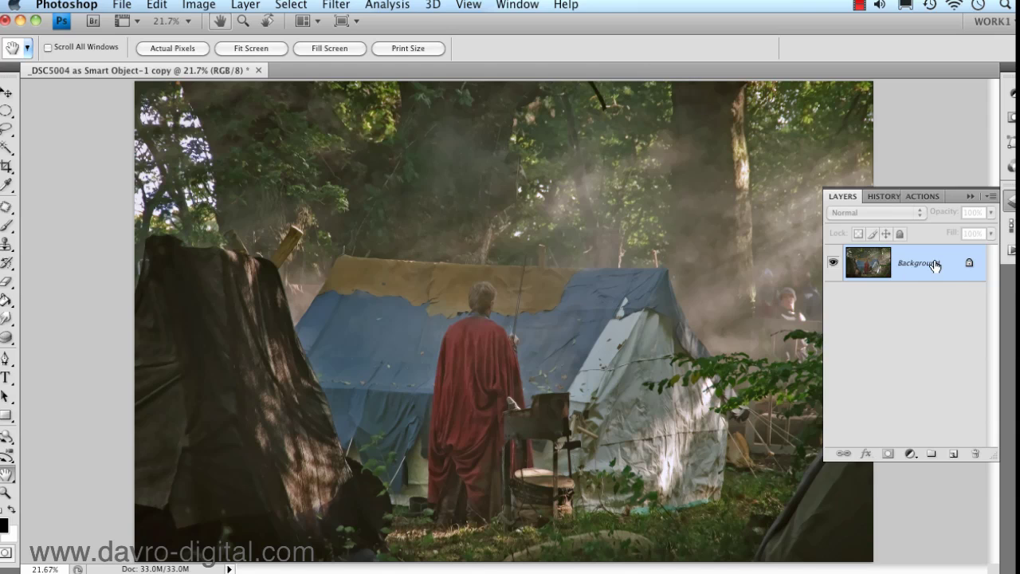
Convert the Background into a regular layer and add a white-filled layer beneath it.
double_click(920, 267)
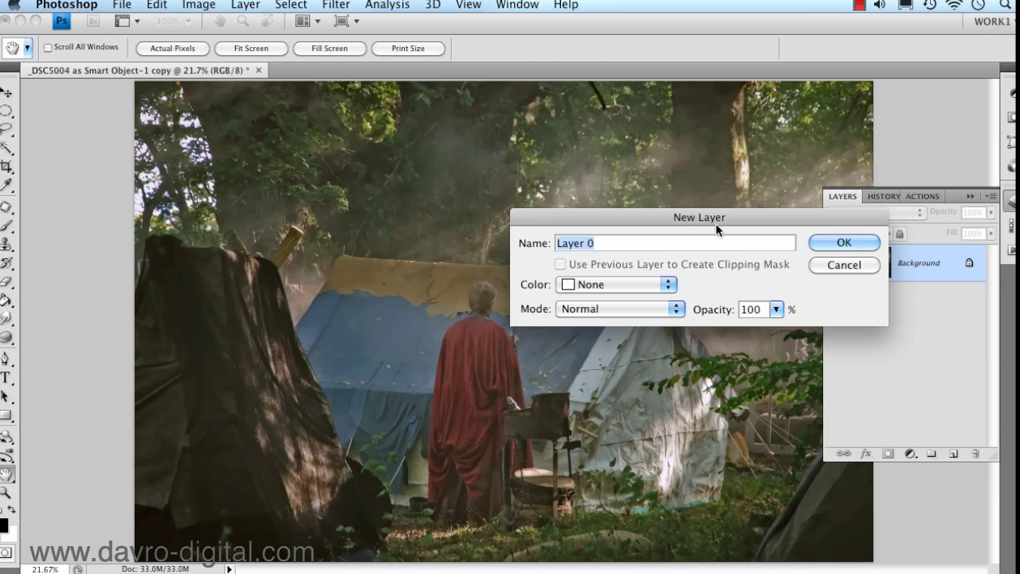
left_click(834, 241)
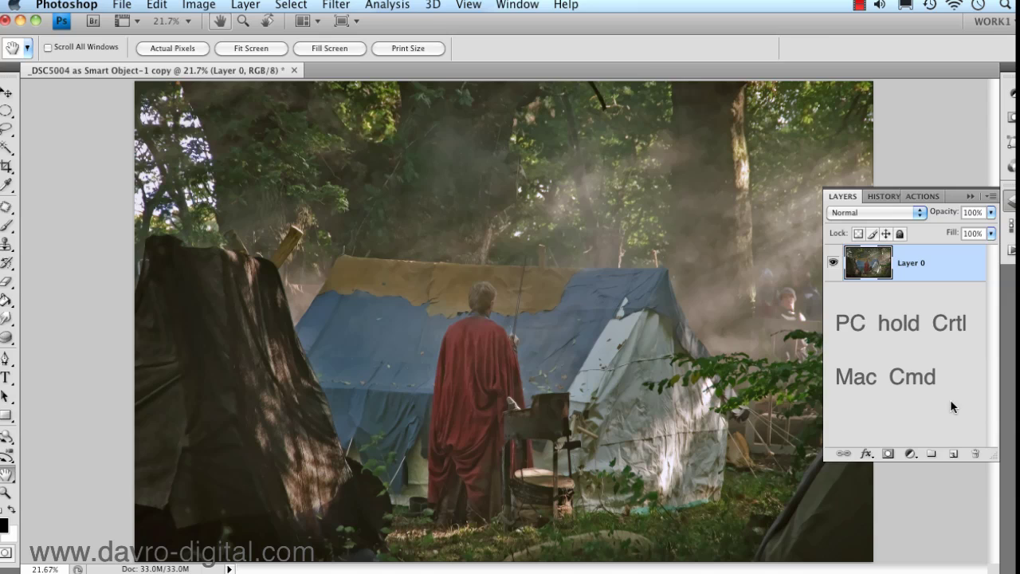
left_click(954, 453, "super")
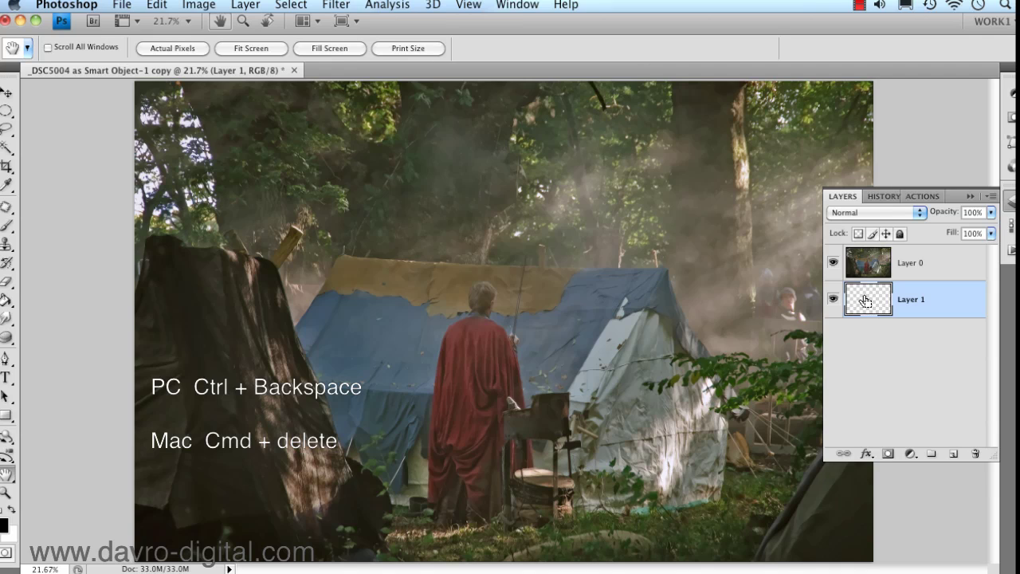
key("super+BackSpace")
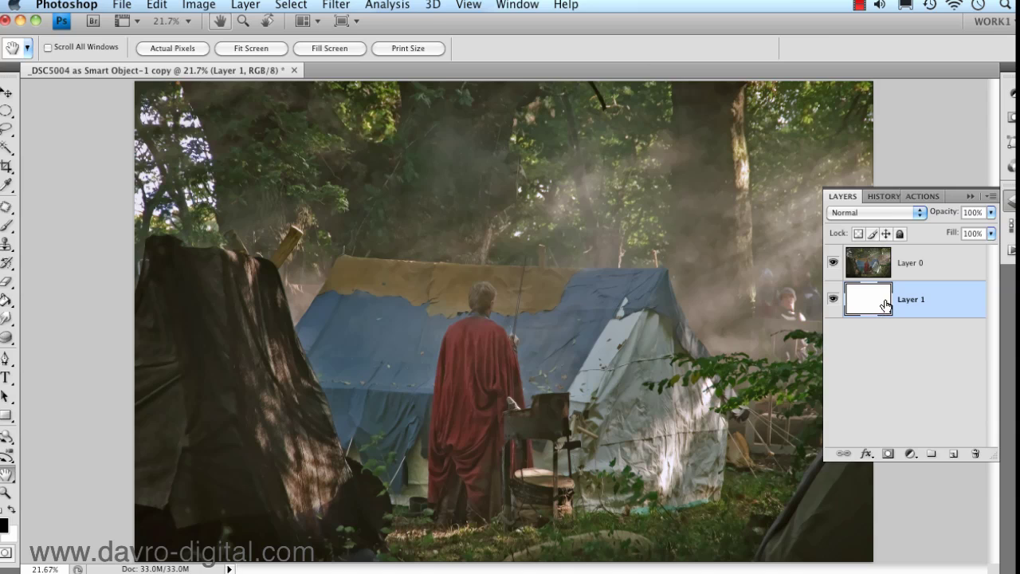
Add an empty layer above the photo and choose the rough 63 px textured brush preset, enlarged to 401 px.
left_click(924, 271)
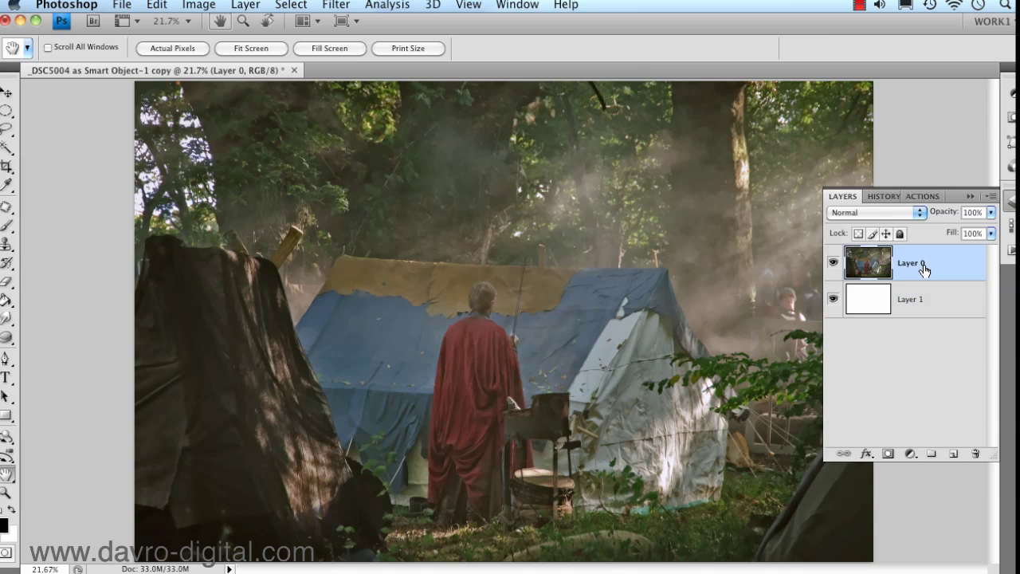
left_click(951, 455)
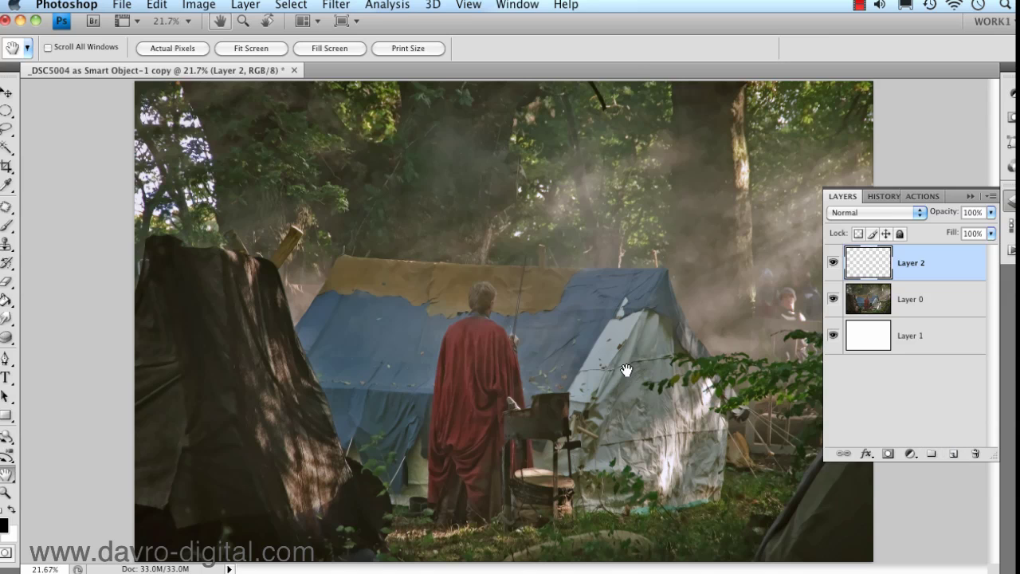
key("b")
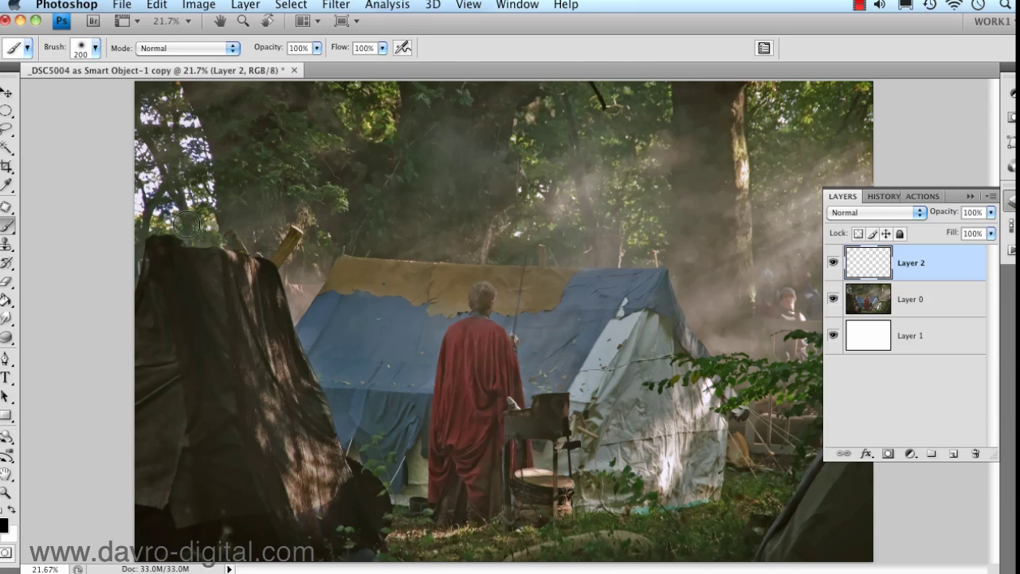
right_click(481, 231)
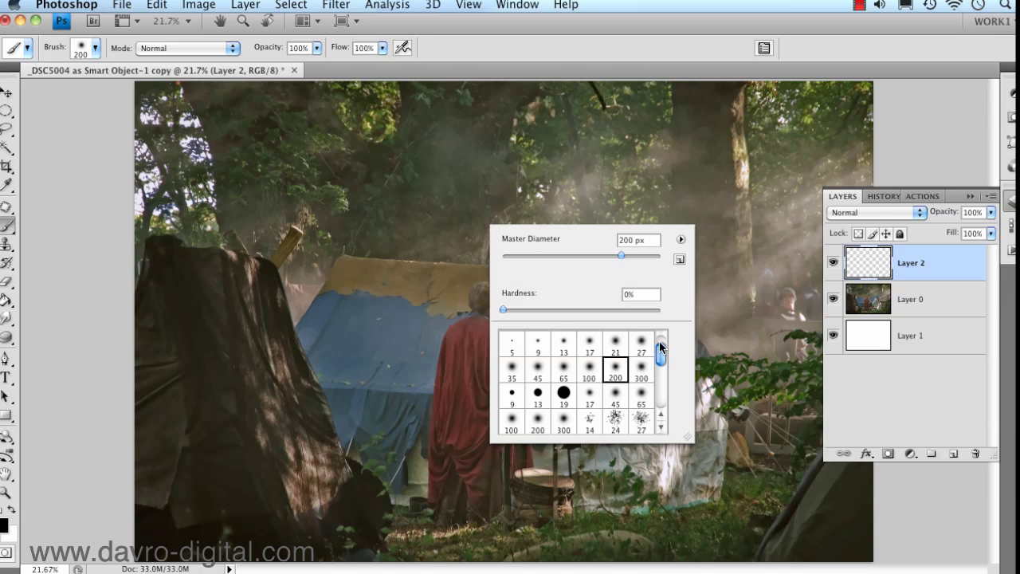
left_click_drag(659, 347, 660, 397)
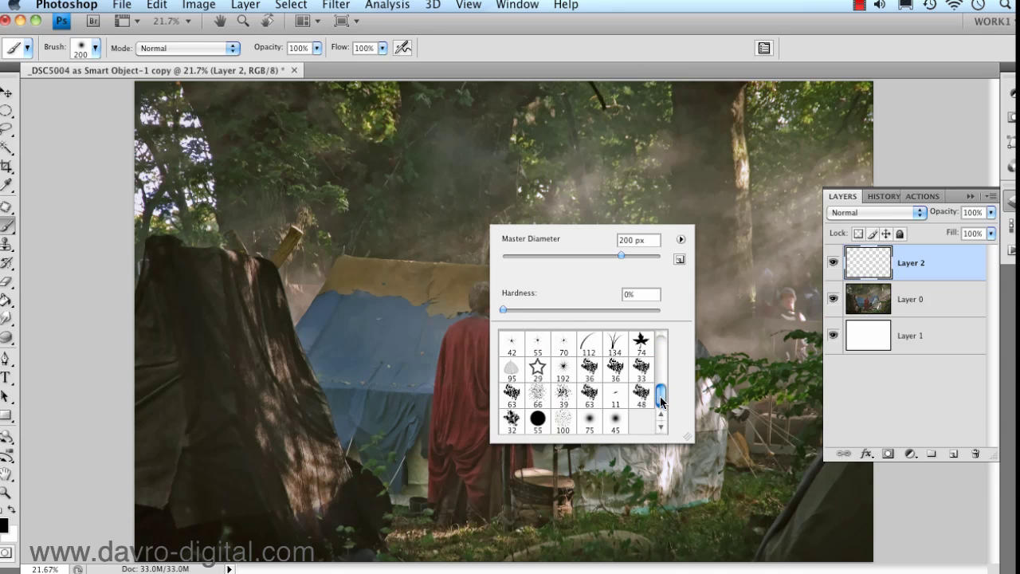
left_click(510, 395)
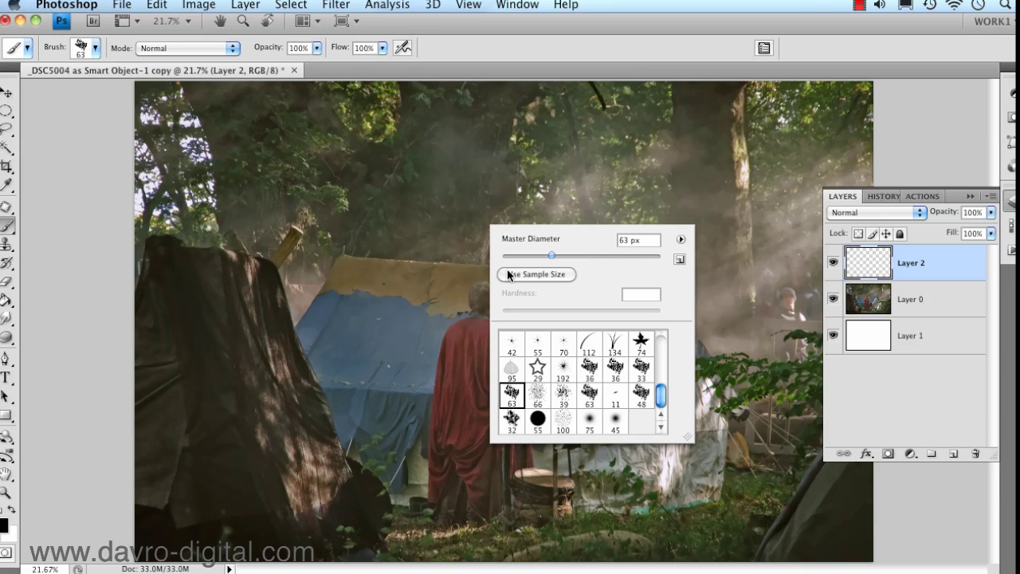
left_click_drag(551, 255, 571, 254)
left_click(60, 136)
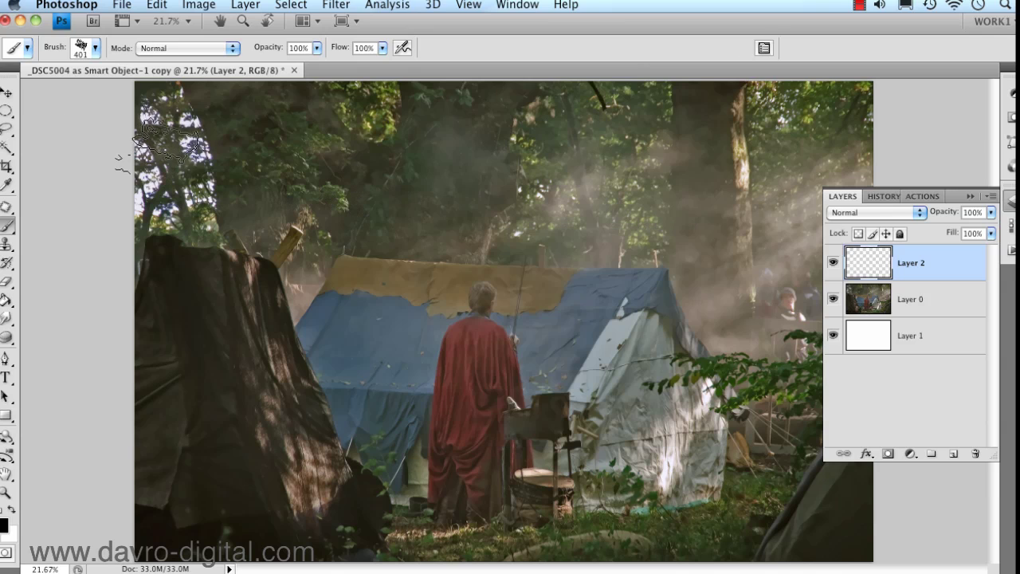
Paint a ragged white frame just inside the photo's edges and fill its interior with white using the Paint Bucket.
left_click(970, 196)
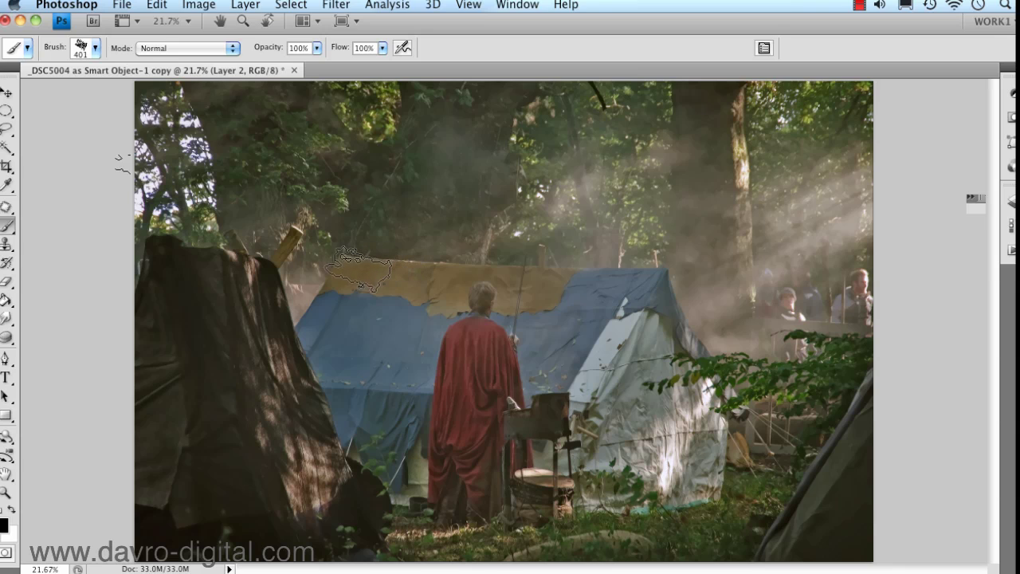
key("x")
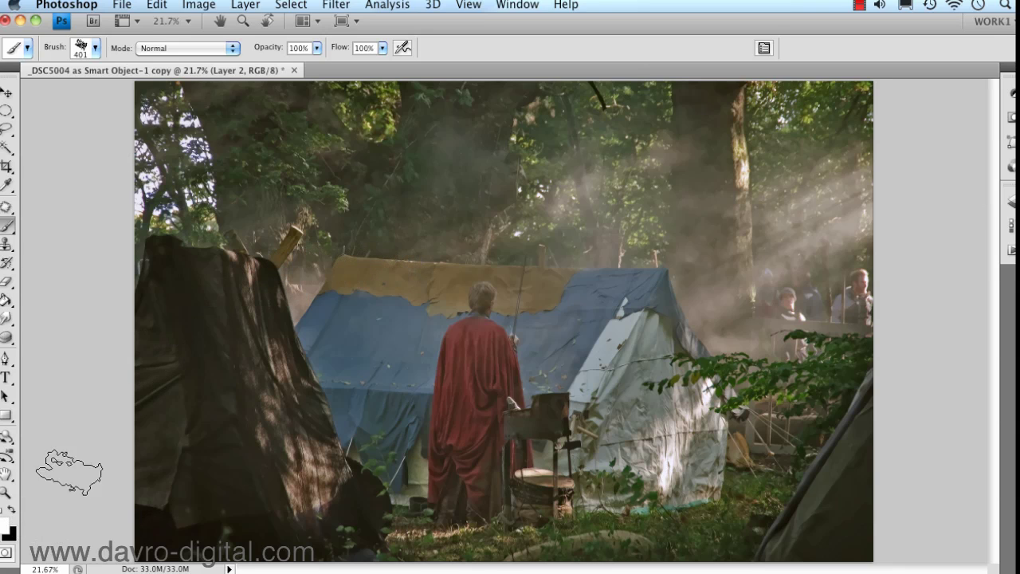
mouse_move(188, 114)
left_mouse_down()
mouse_move(631, 126)
mouse_move(769, 117)
mouse_move(821, 127)
mouse_move(836, 276)
mouse_move(816, 349)
mouse_move(829, 385)
mouse_move(817, 409)
mouse_move(825, 473)
mouse_move(815, 514)
mouse_move(803, 524)
mouse_move(183, 510)
mouse_move(196, 449)
mouse_move(185, 363)
mouse_move(204, 223)
mouse_move(187, 180)
mouse_move(196, 126)
left_mouse_up()
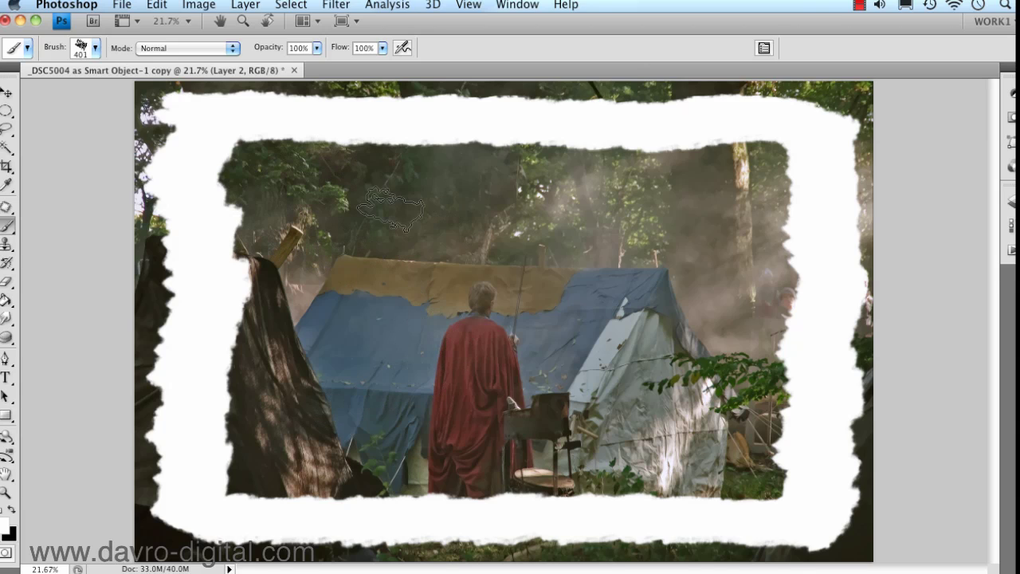
left_click(6, 300)
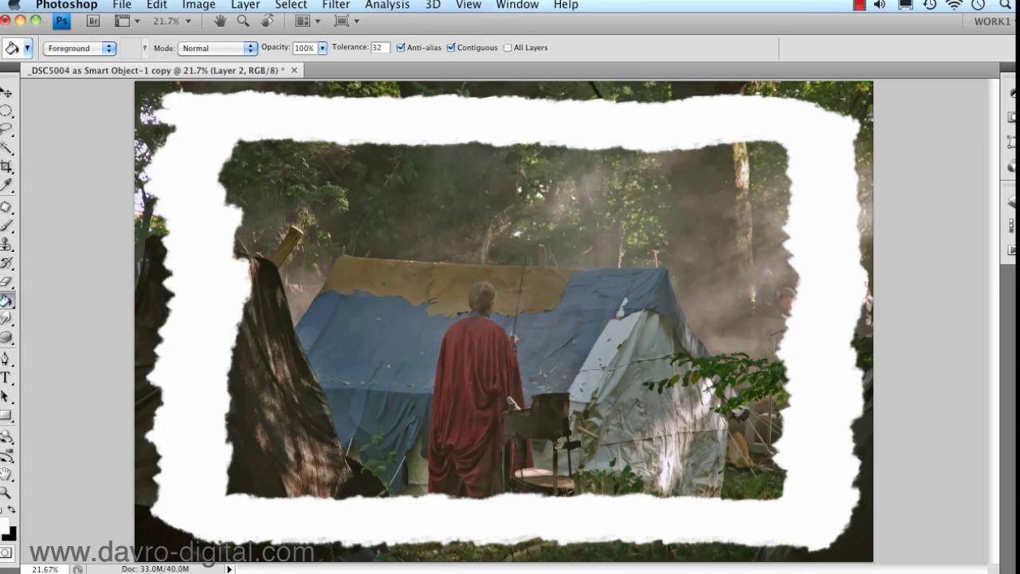
left_click(306, 285)
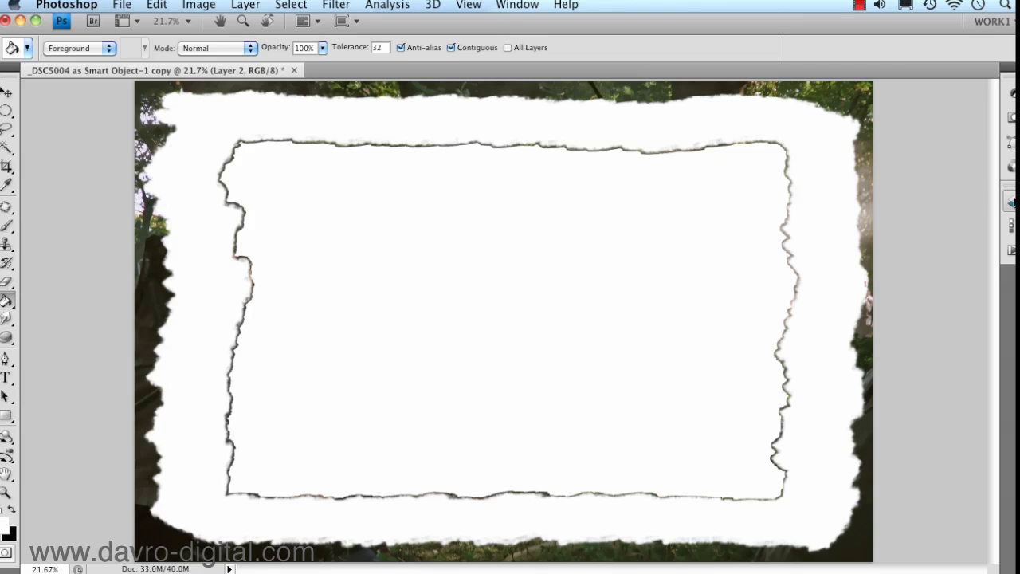
Load the painted content of Layer 2 as a selection and convert it into a work path.
left_click(1009, 201)
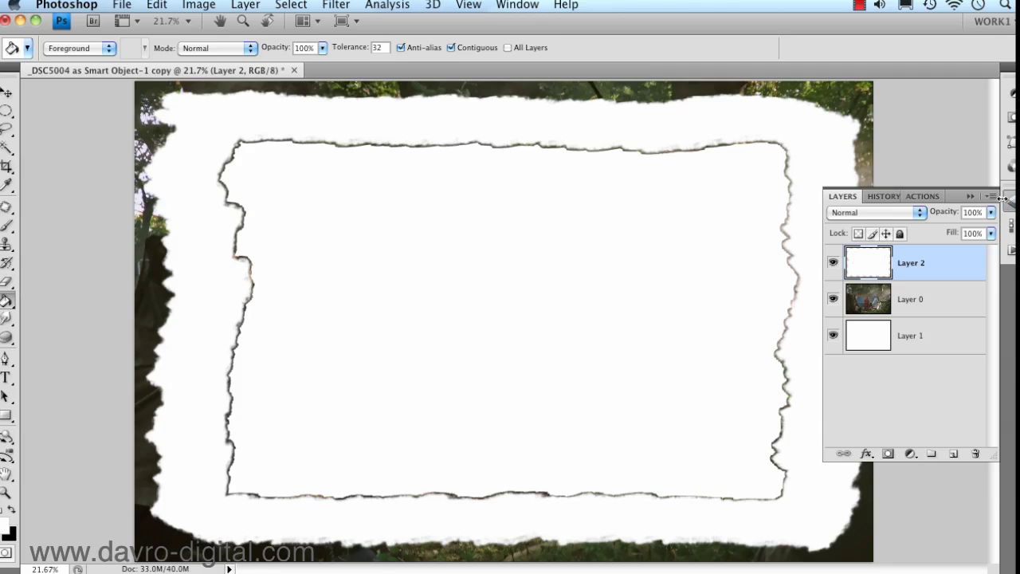
left_click(868, 263, "ctrl")
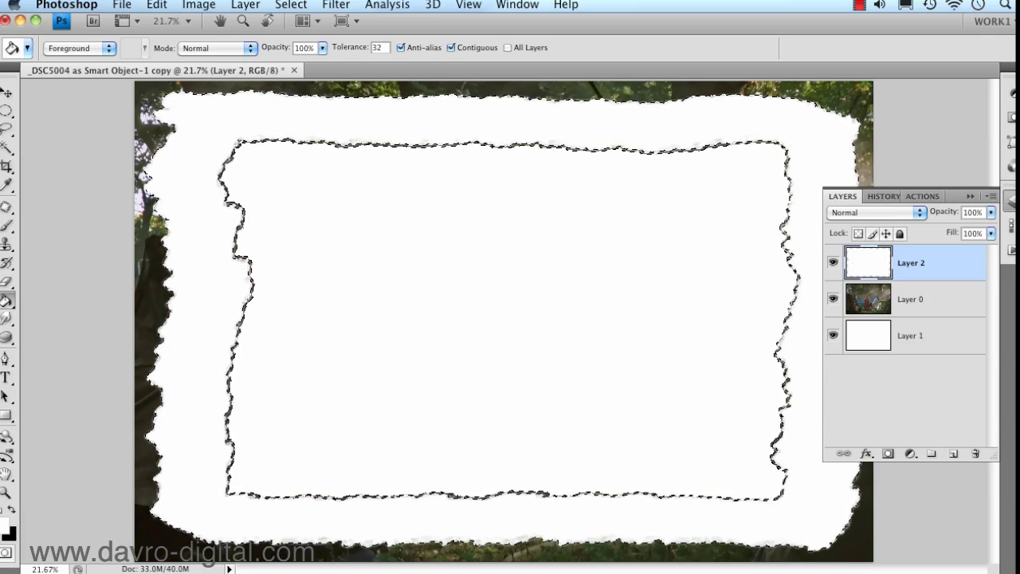
left_click(1011, 142)
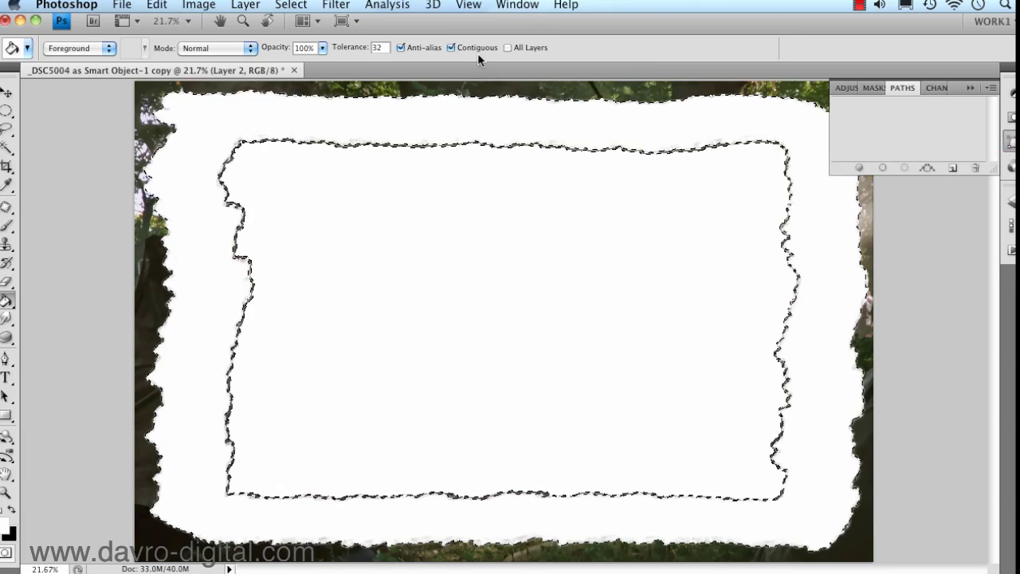
left_click(514, 5)
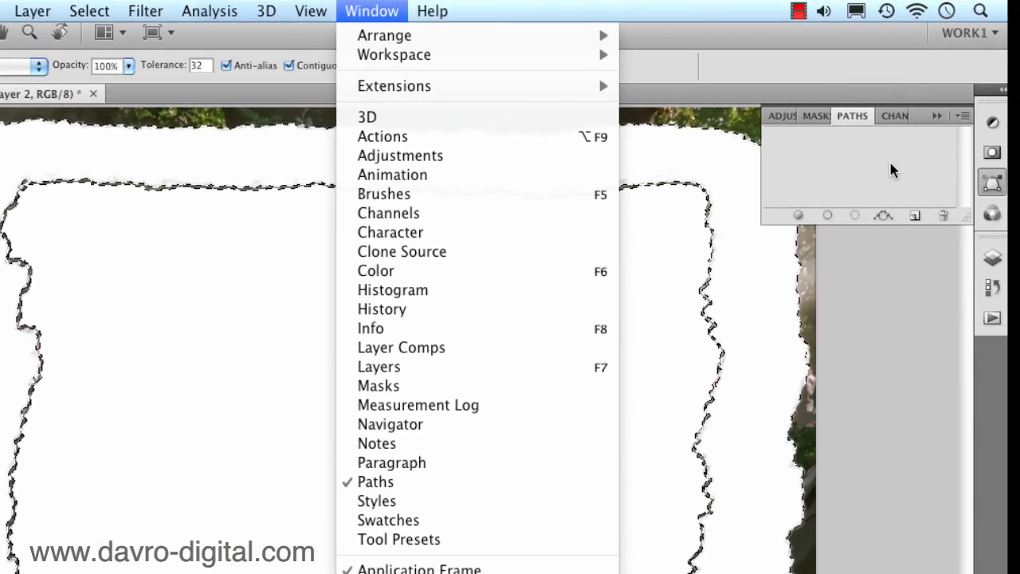
left_click(928, 129)
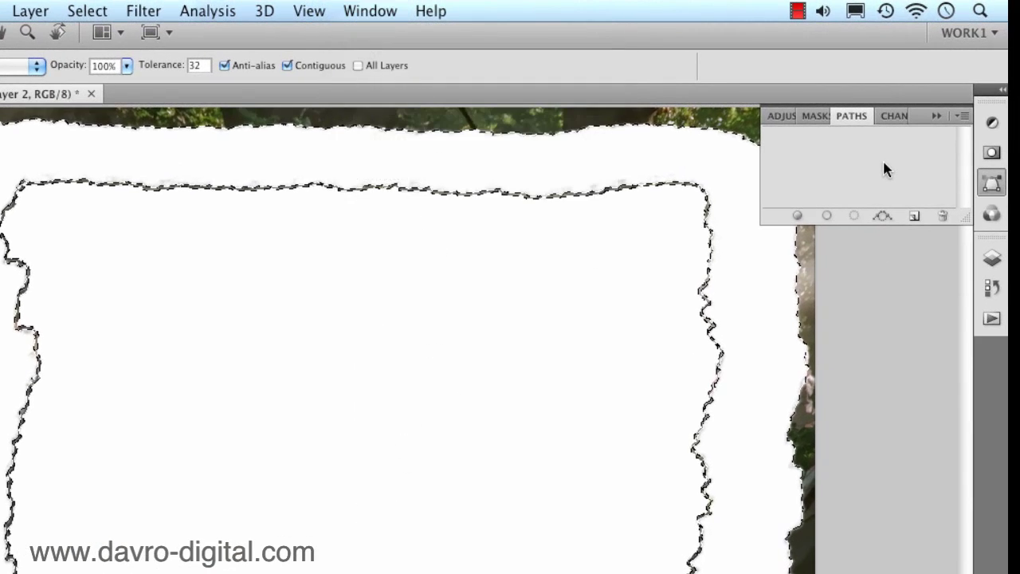
left_click(883, 217)
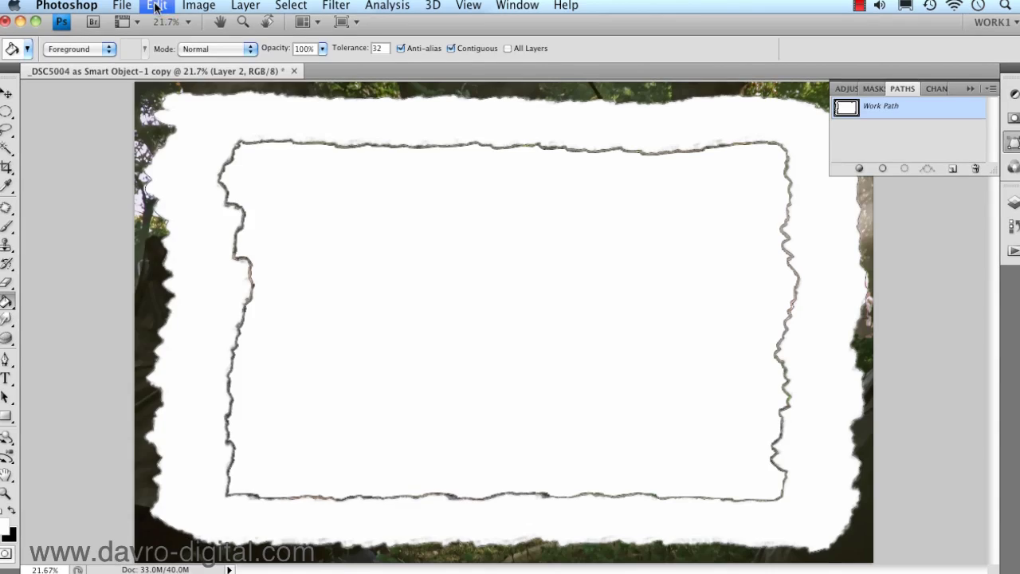
Define the work path as a custom shape named Shape 12.
left_click(156, 7)
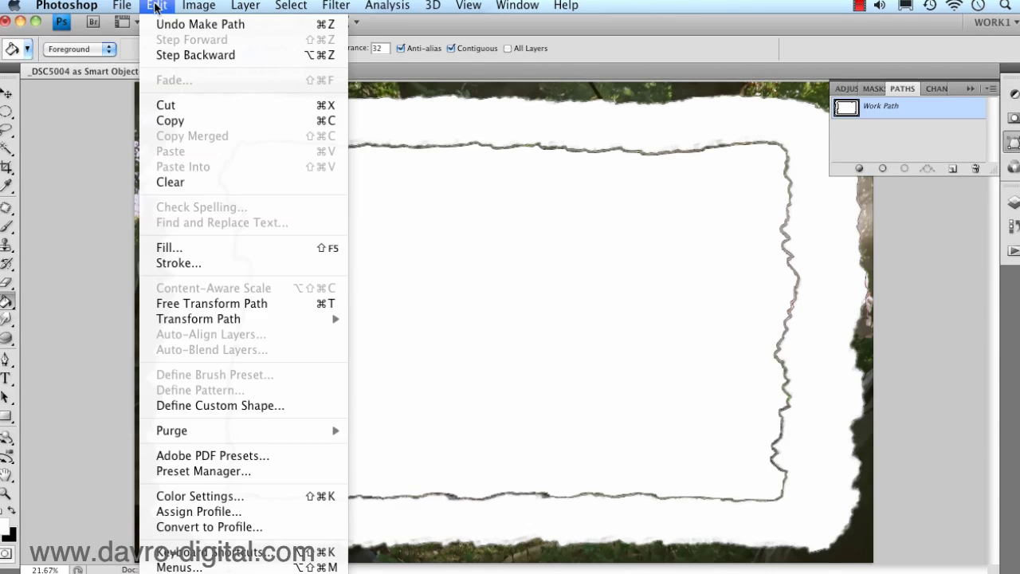
left_click(200, 406)
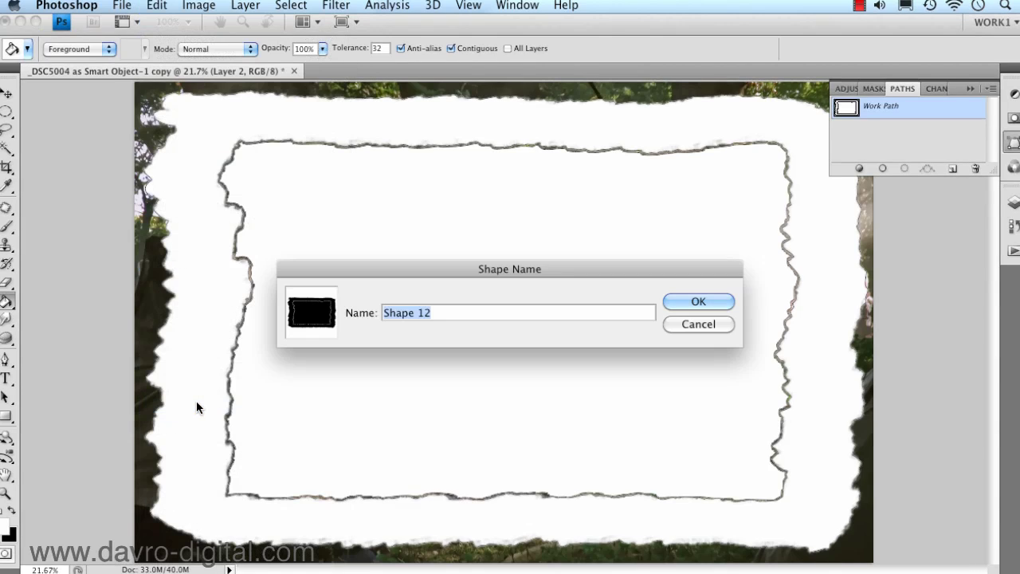
left_click(684, 301)
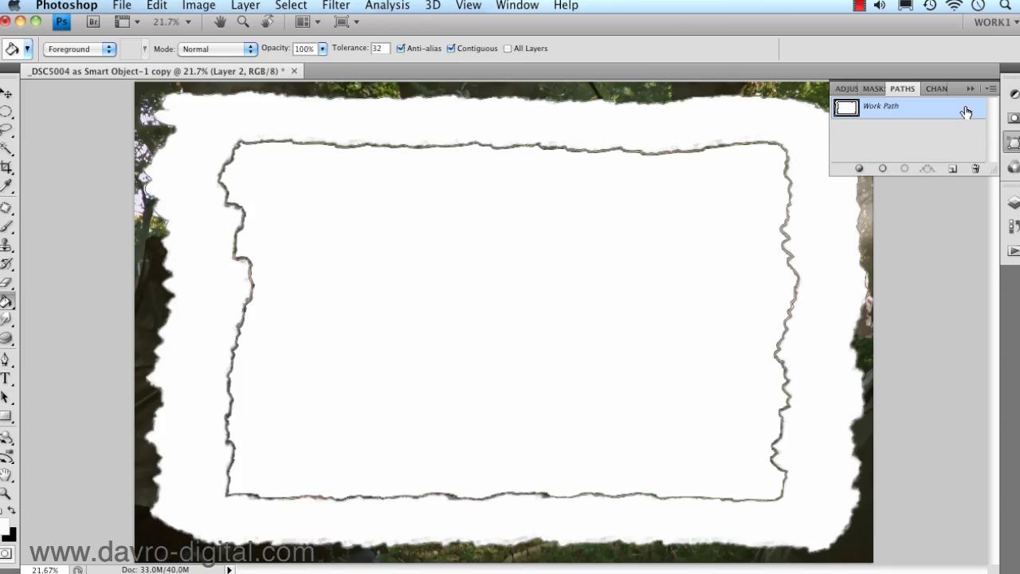
Delete the work path and the painted Layer 2.
left_click_drag(966, 107, 974, 168)
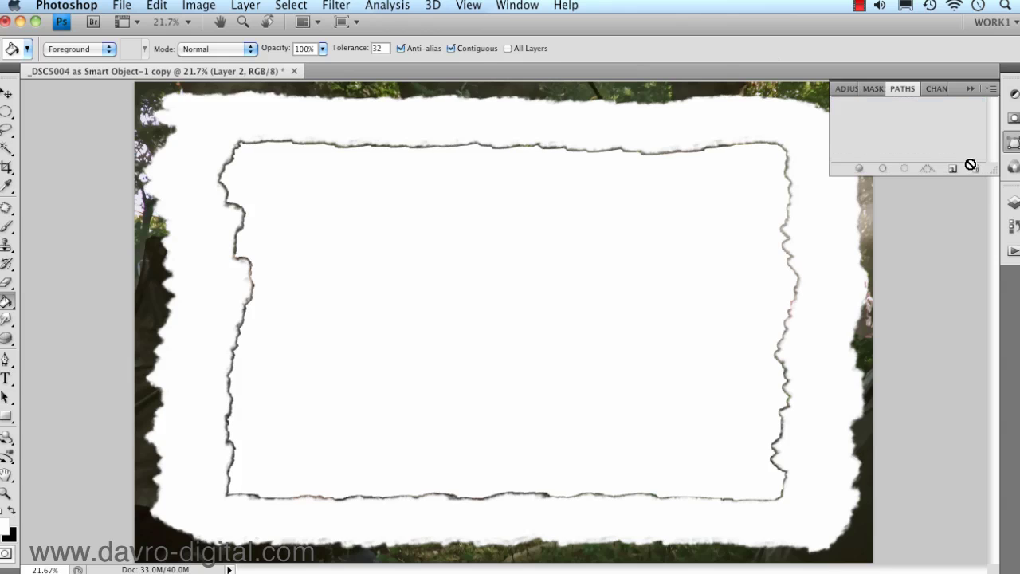
left_click(1013, 204)
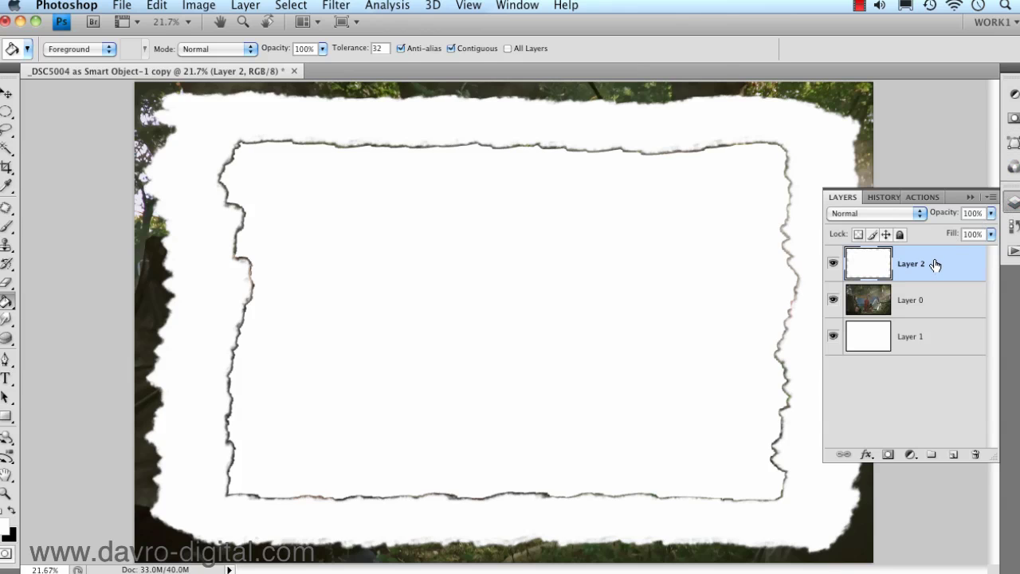
left_click_drag(938, 266, 961, 368)
left_click_drag(964, 449, 971, 455)
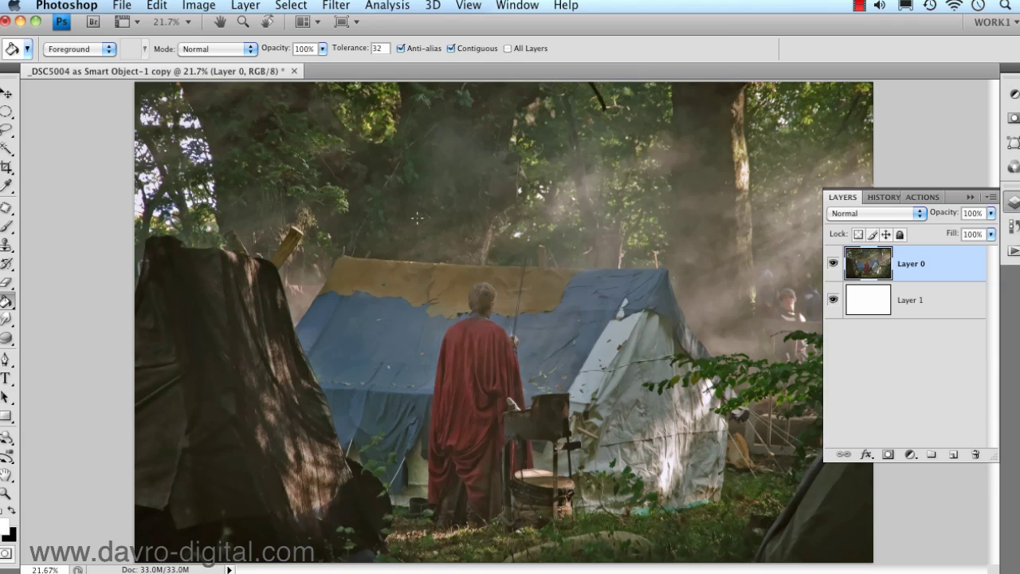
Add a Hide All vector mask to the photo layer, Layer 0.
left_click(247, 7)
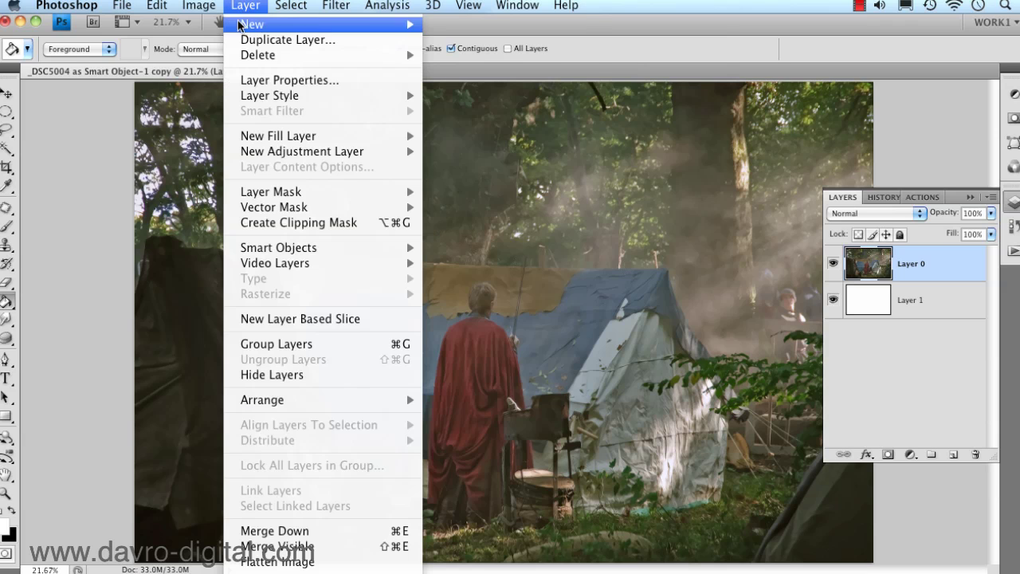
mouse_move(266, 212)
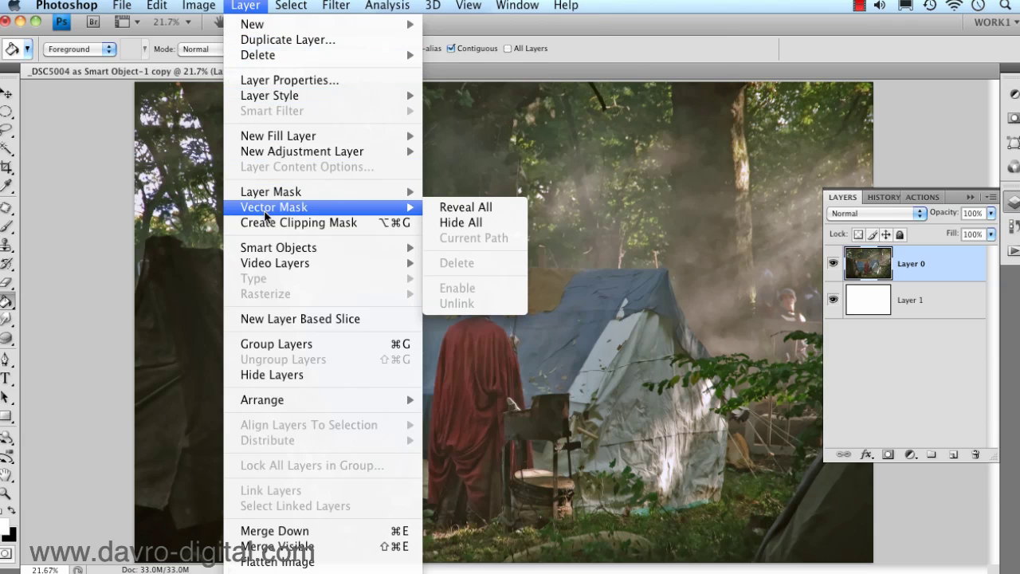
left_click(459, 222)
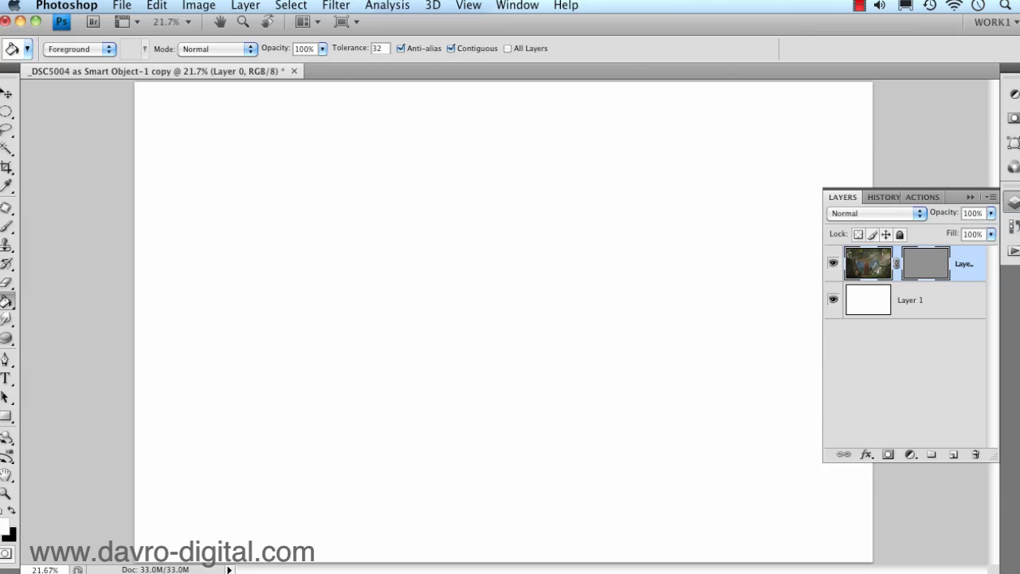
Draw the last ragged frame preset with the Custom Shape tool on the photo's vector mask, spanning nearly the whole canvas.
left_click_drag(7, 415, 86, 487)
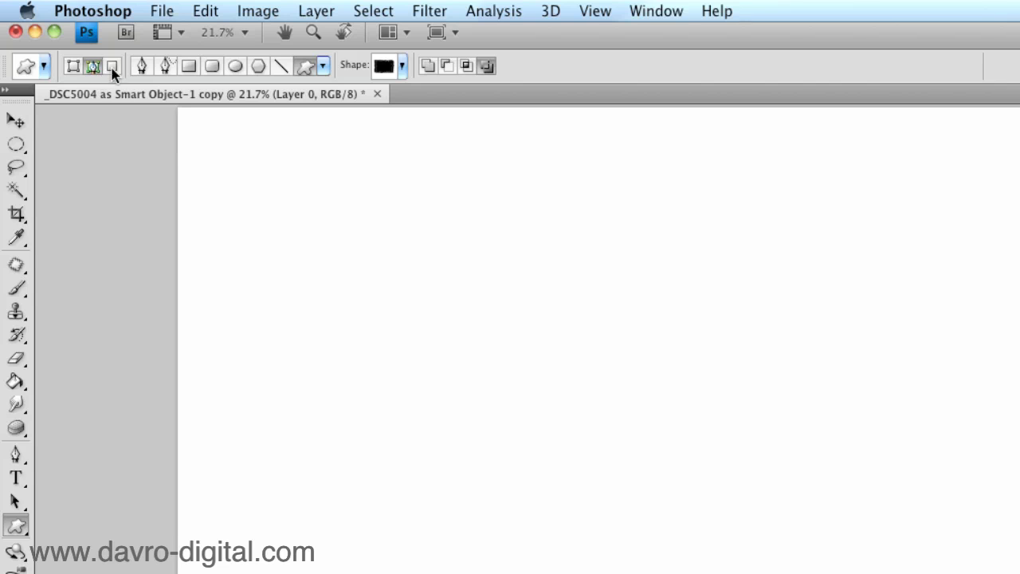
left_click(401, 65)
left_click(392, 207)
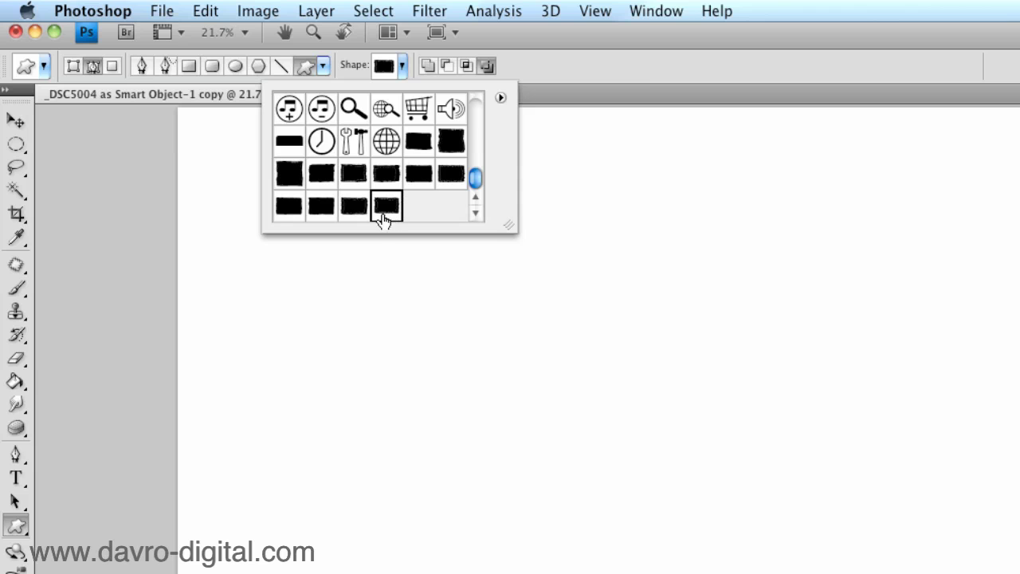
left_click(118, 183)
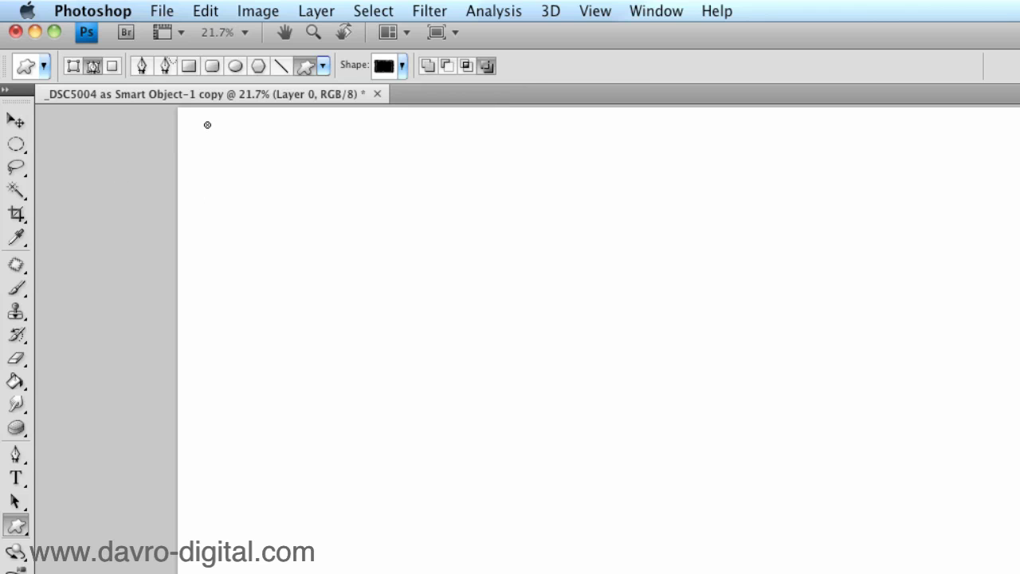
left_click_drag(215, 128, 467, 573)
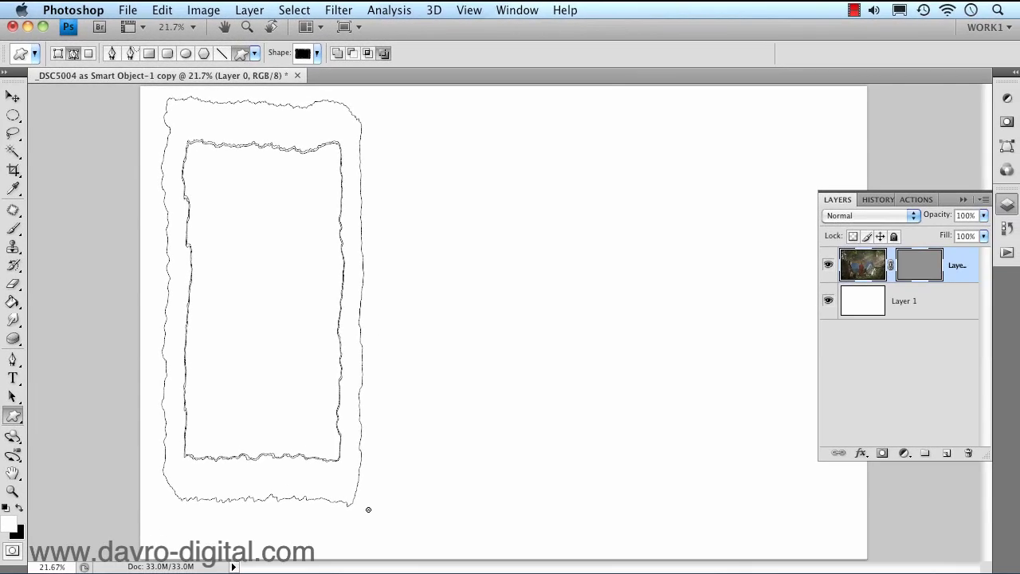
left_click_drag(369, 509, 863, 554)
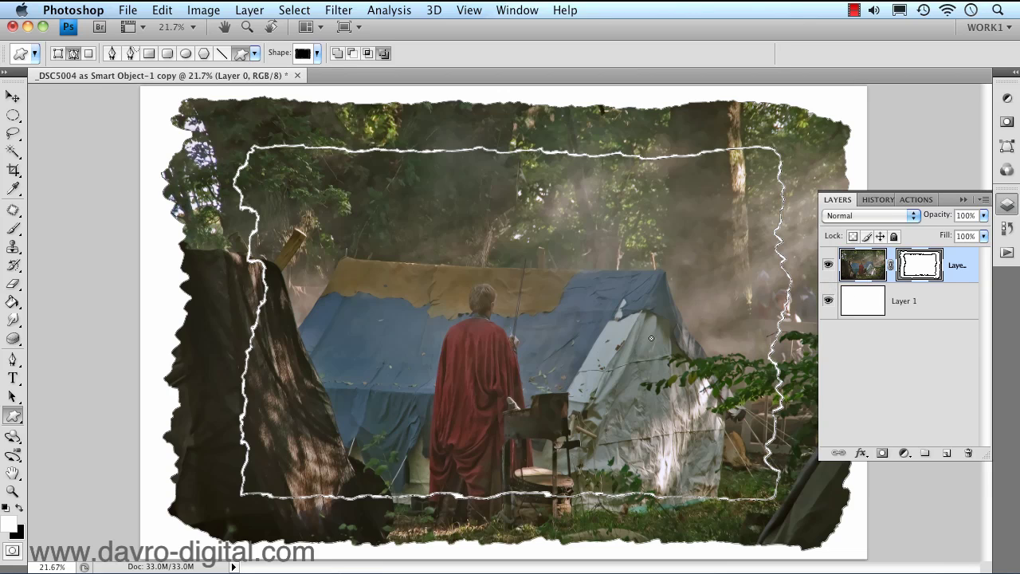
Add a Drop Shadow to the framed photo layer with a spread of 24% and a size of 81 px.
left_click(861, 456)
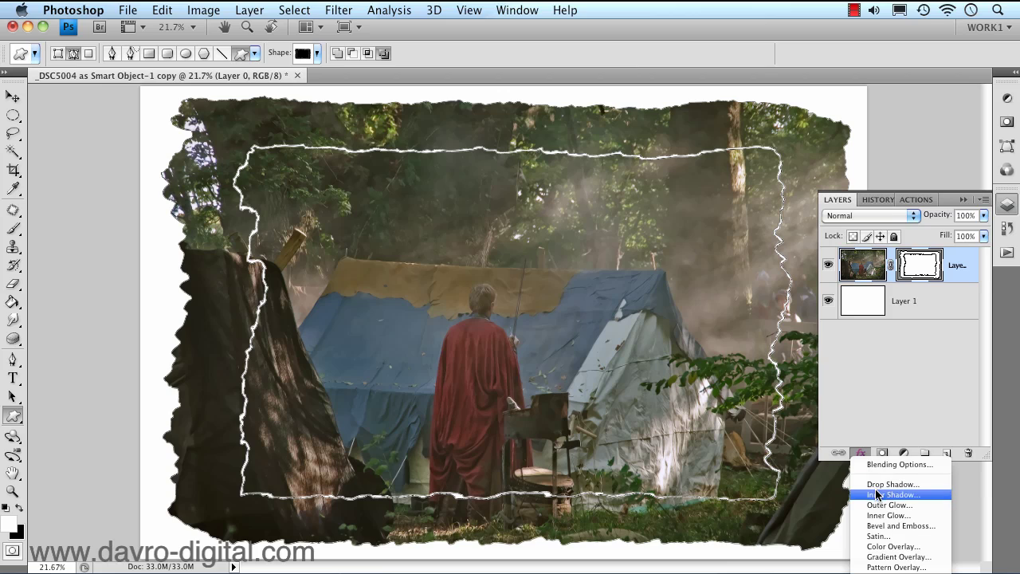
left_click(878, 488)
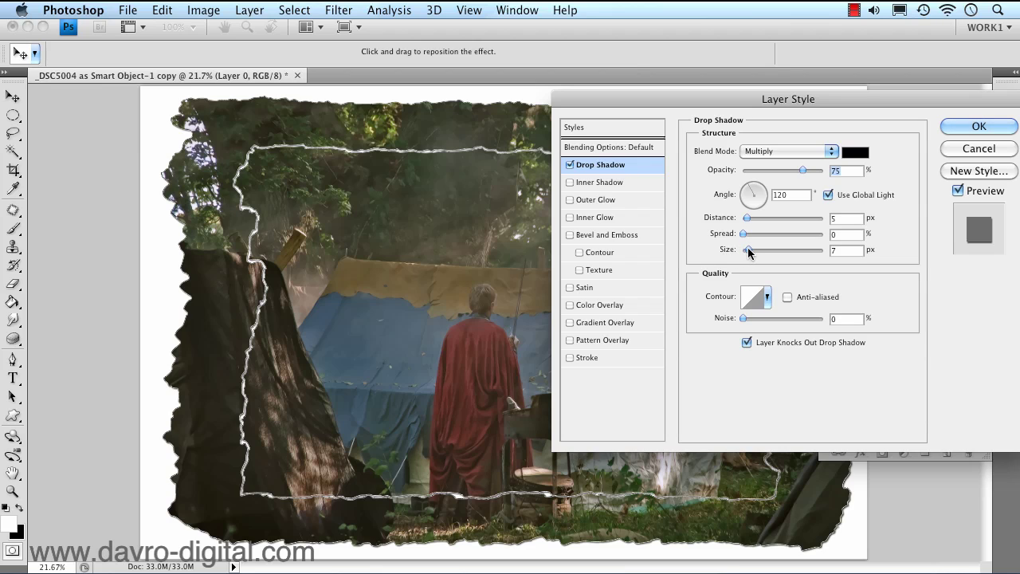
left_click_drag(747, 250, 771, 252)
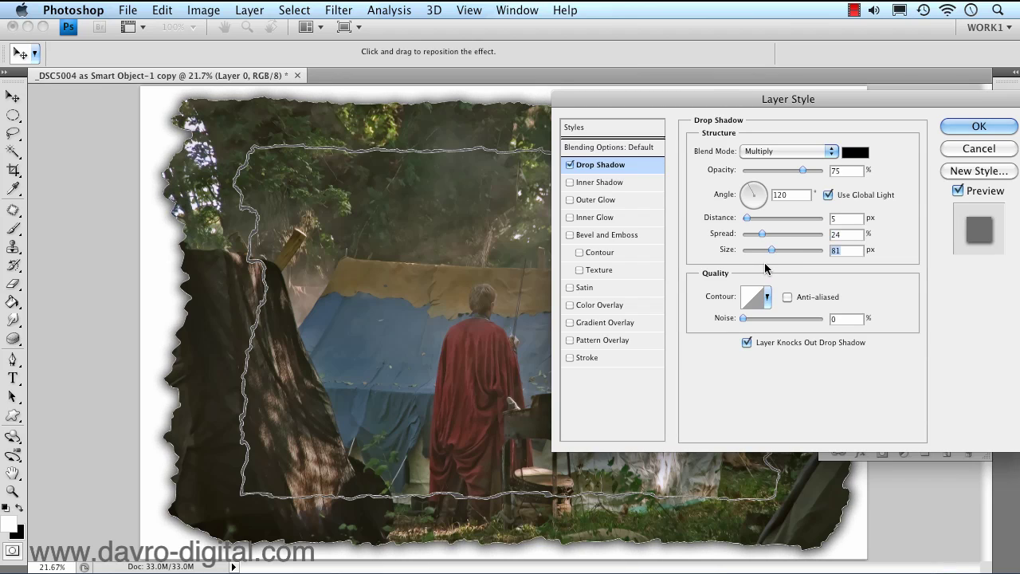
Enable a Stroke effect on the photo layer, coloured brown by sampling the top edge of the dark tent in the photo.
left_click(588, 355)
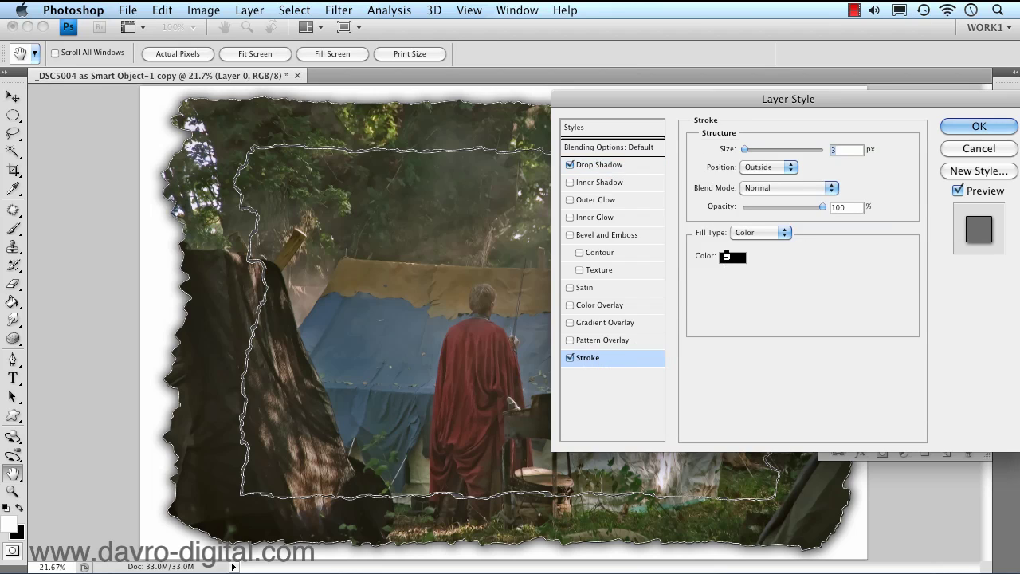
left_click(730, 258)
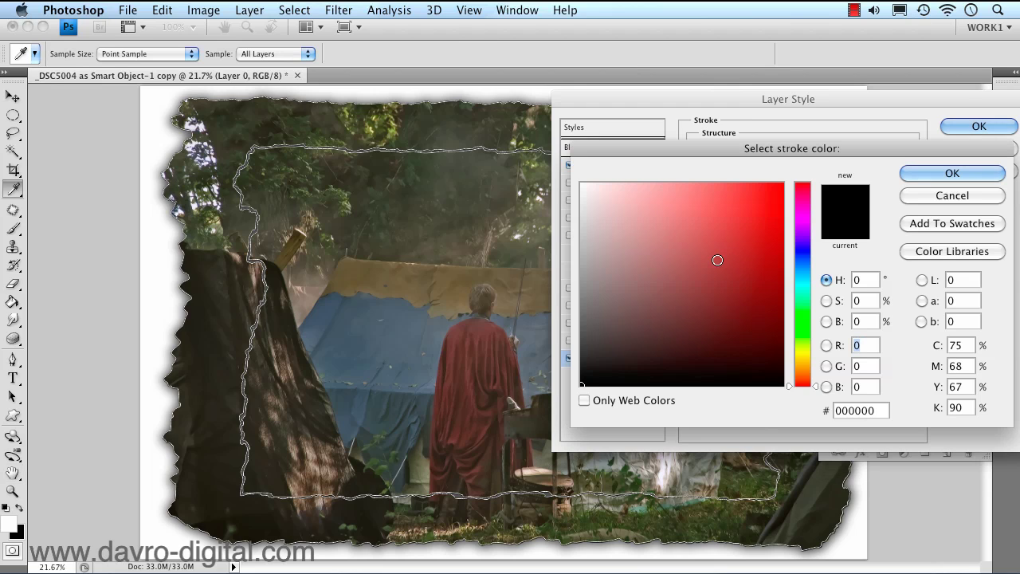
left_click(248, 273)
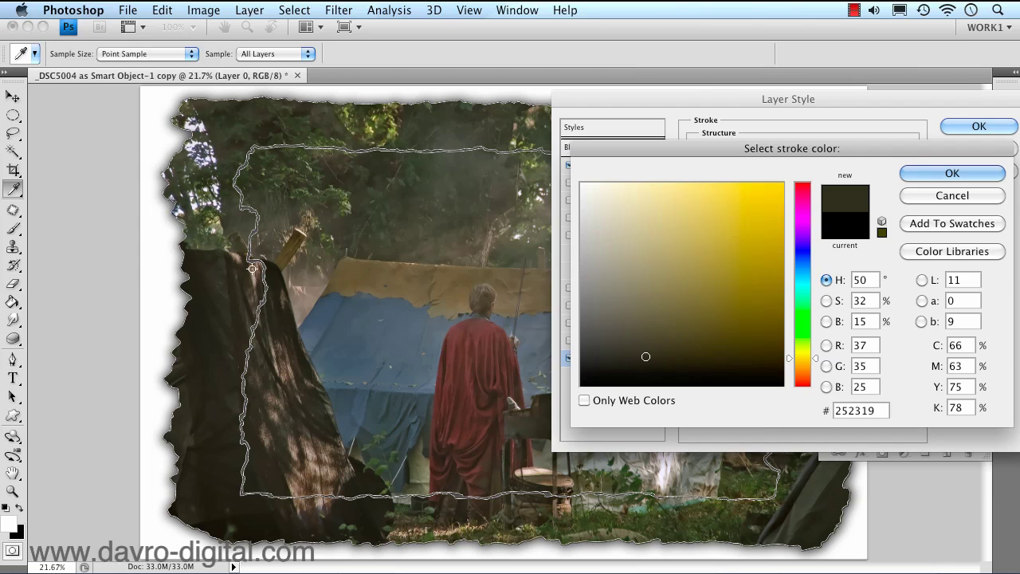
left_click(252, 269)
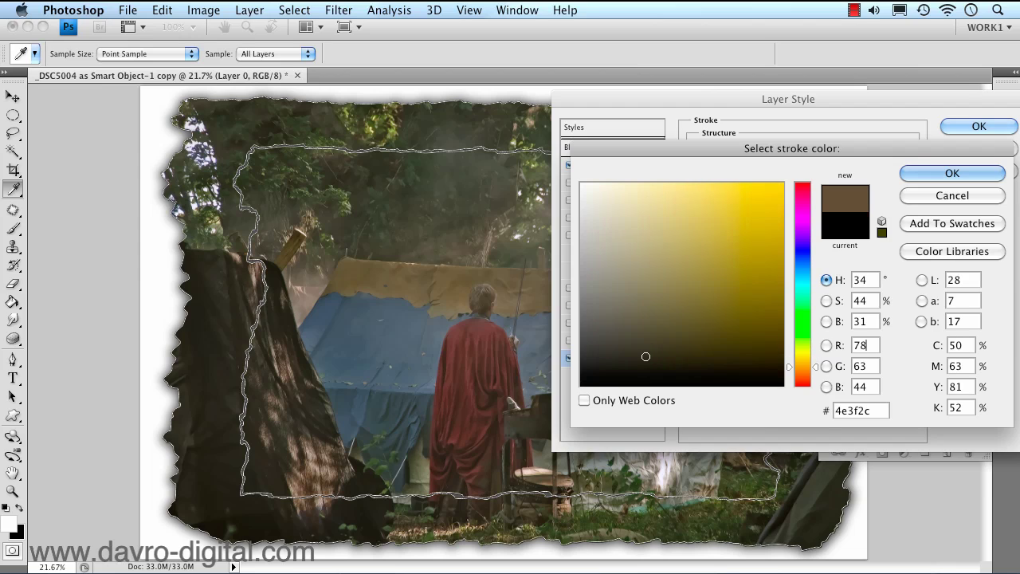
left_click(929, 171)
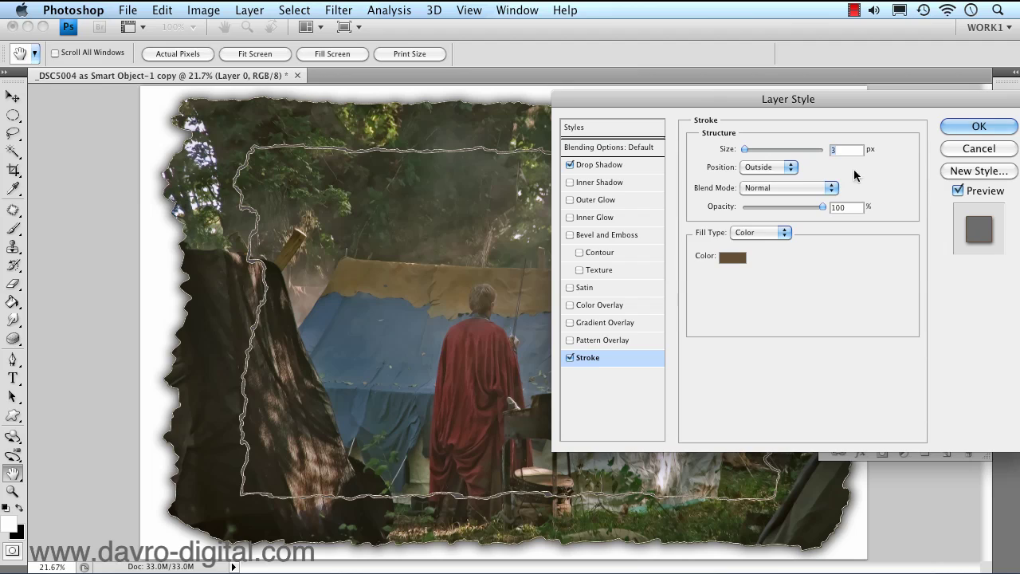
Set the stroke's position to Inside with a size of 16 px and apply the layer style.
left_click_drag(745, 151, 759, 150)
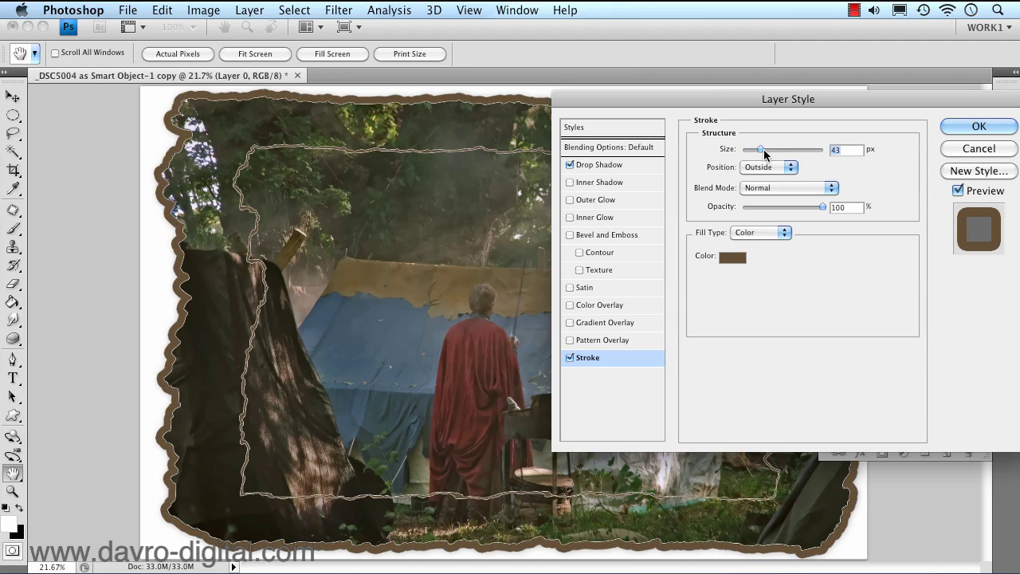
left_click(763, 167)
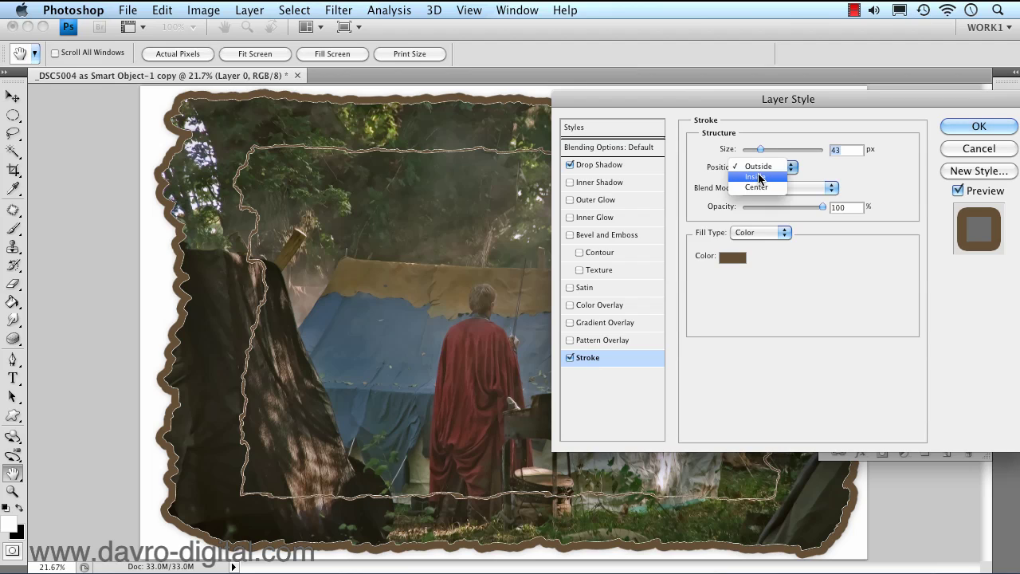
left_click(760, 176)
left_click_drag(760, 151, 751, 149)
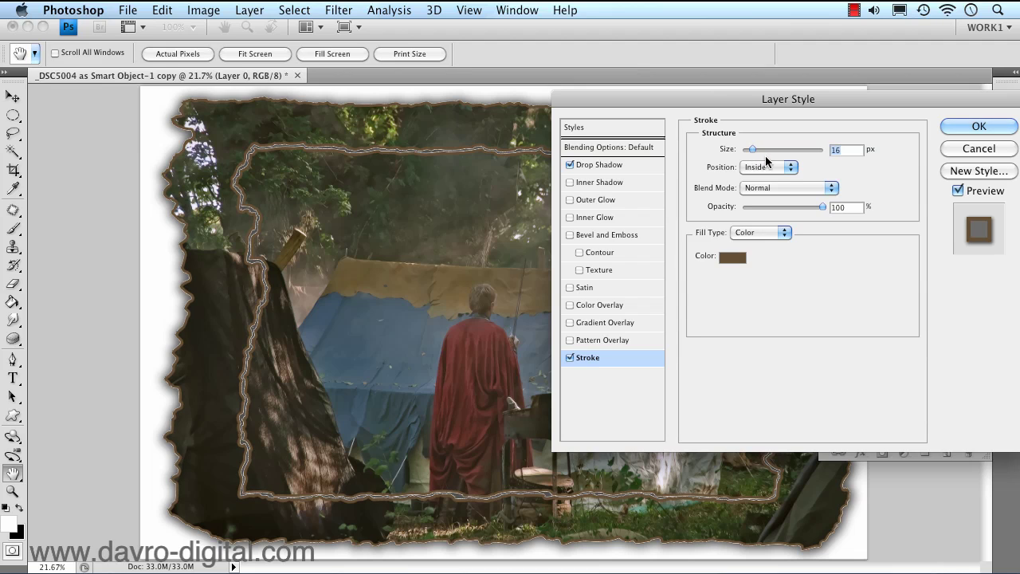
left_click(961, 123)
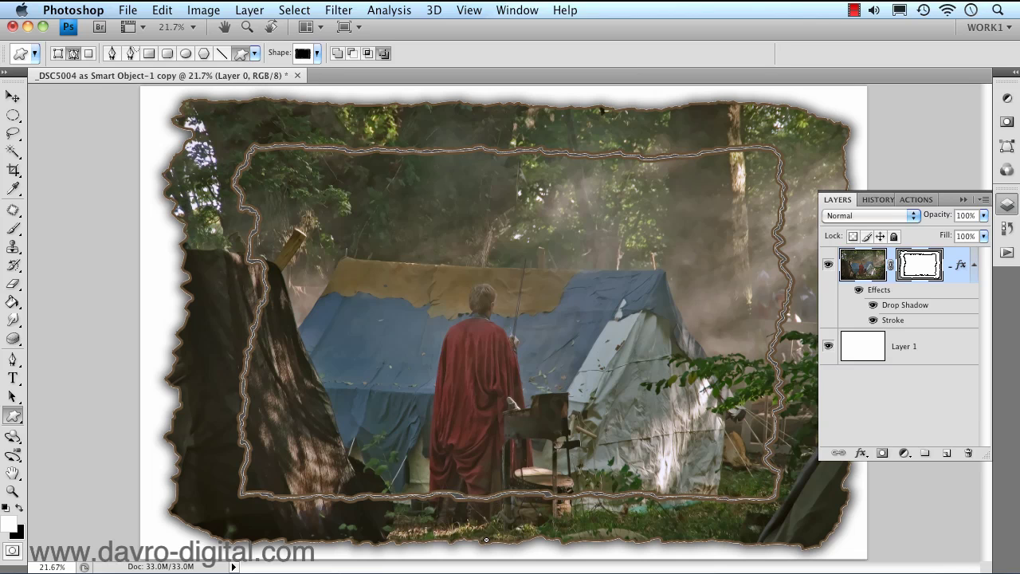
Select Layer 1 to inspect the frame without its path outline, and reselect the photo layer's vector mask.
left_click(857, 349)
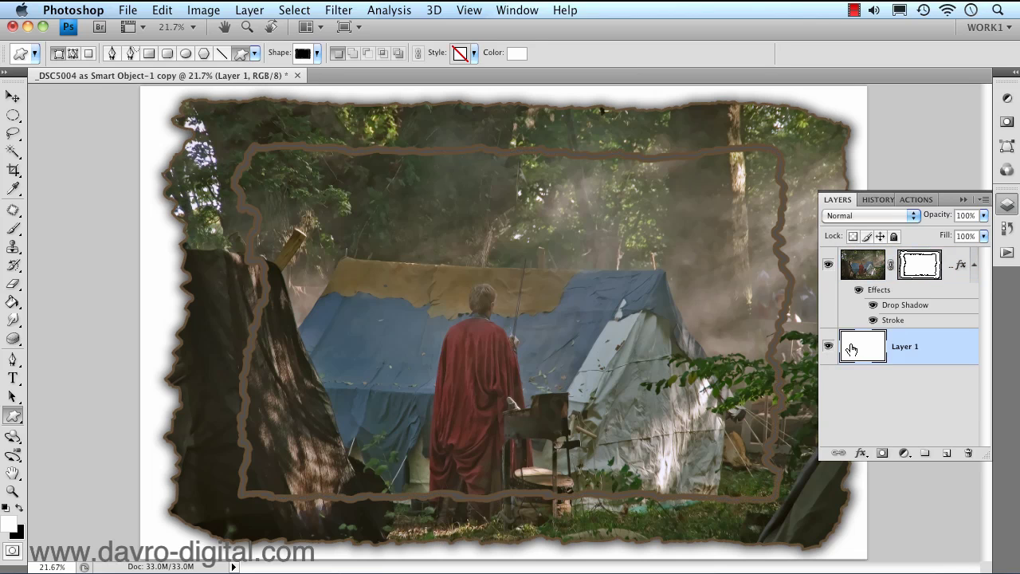
left_click(963, 200)
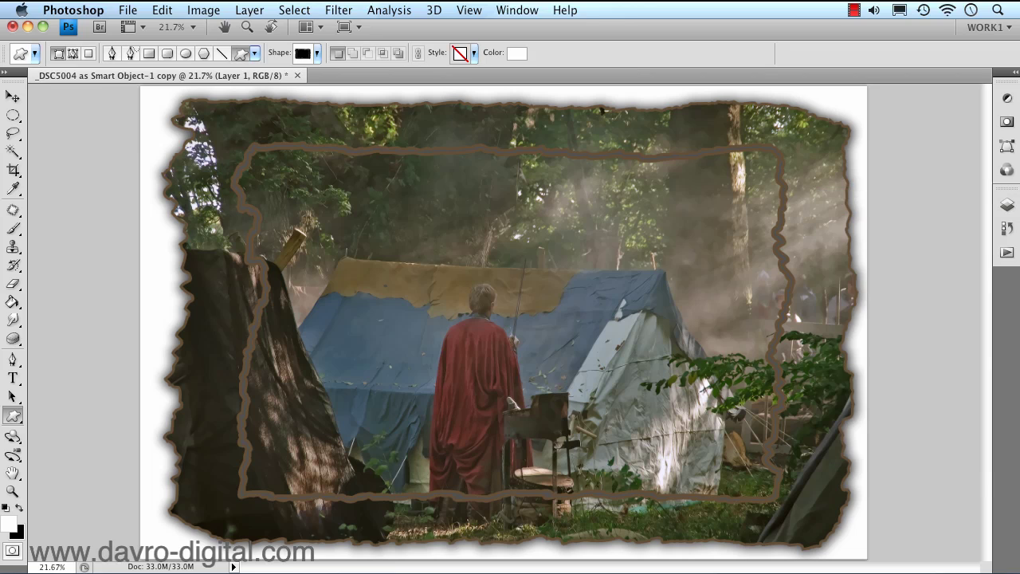
left_click(1004, 206)
left_click(924, 266)
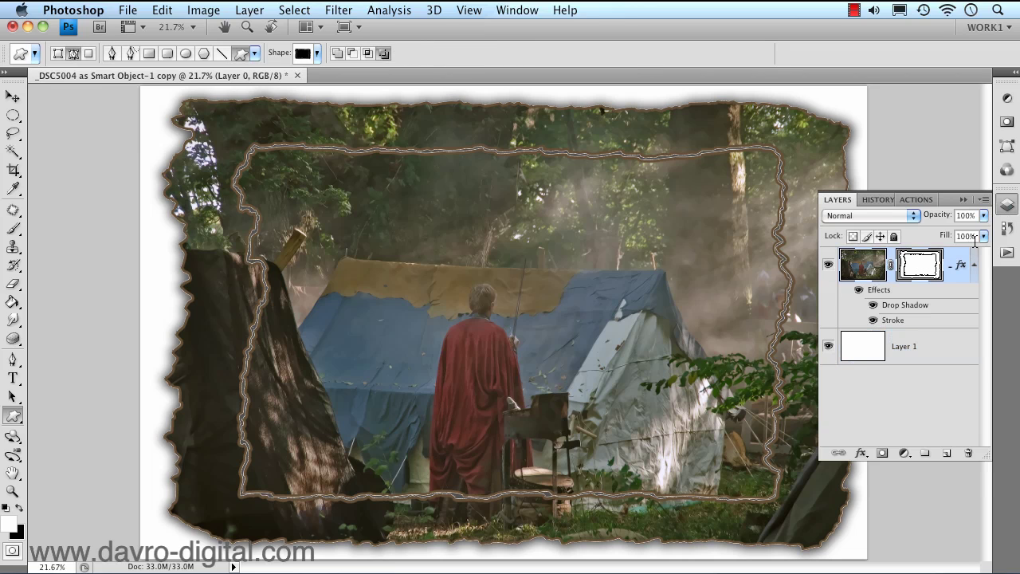
left_click(1007, 206)
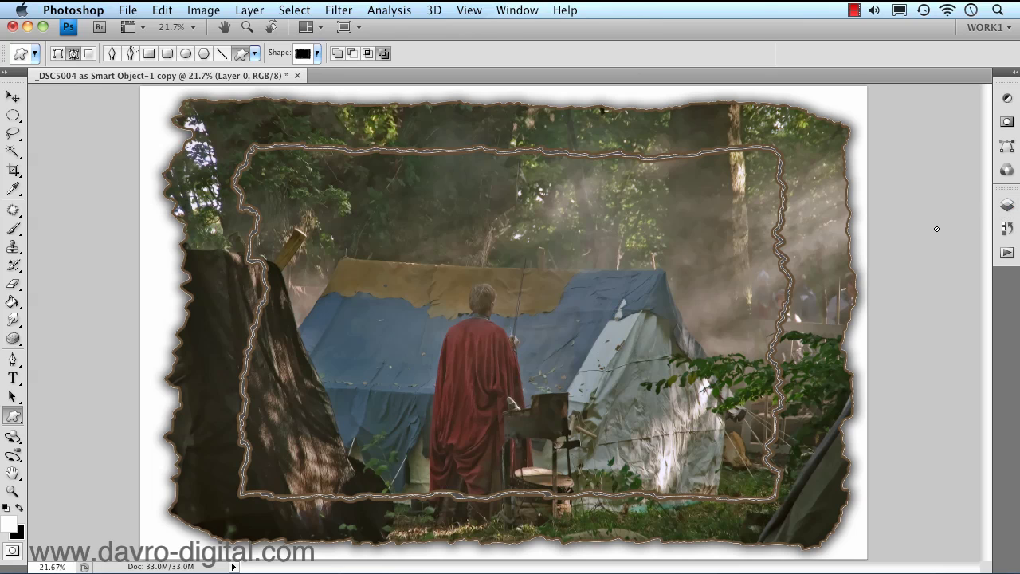
Warp the vector mask's frame path, pulling its upper-right corner and right side outward and its lower-right corner slightly inward.
key("super+t")
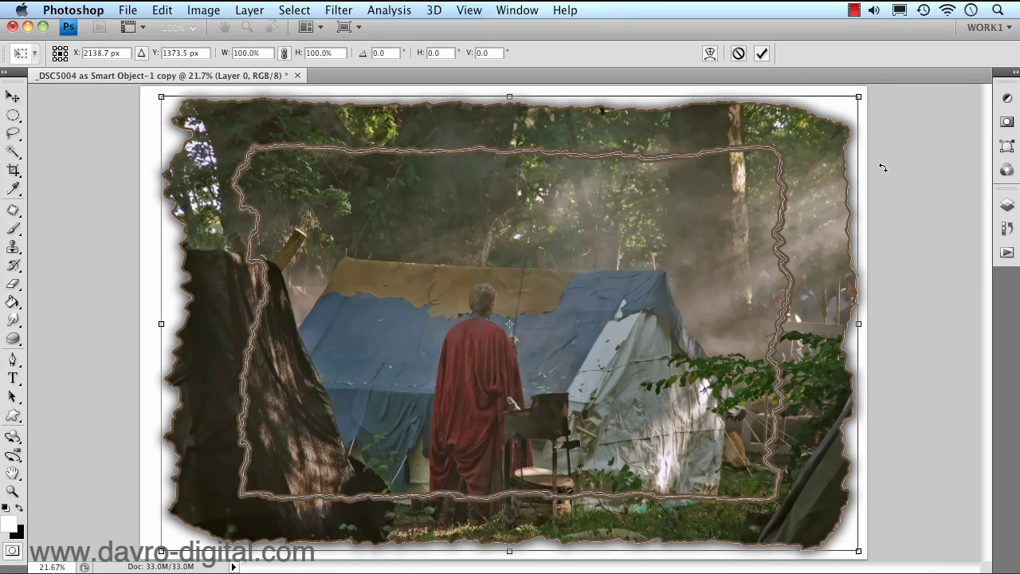
right_click(786, 195)
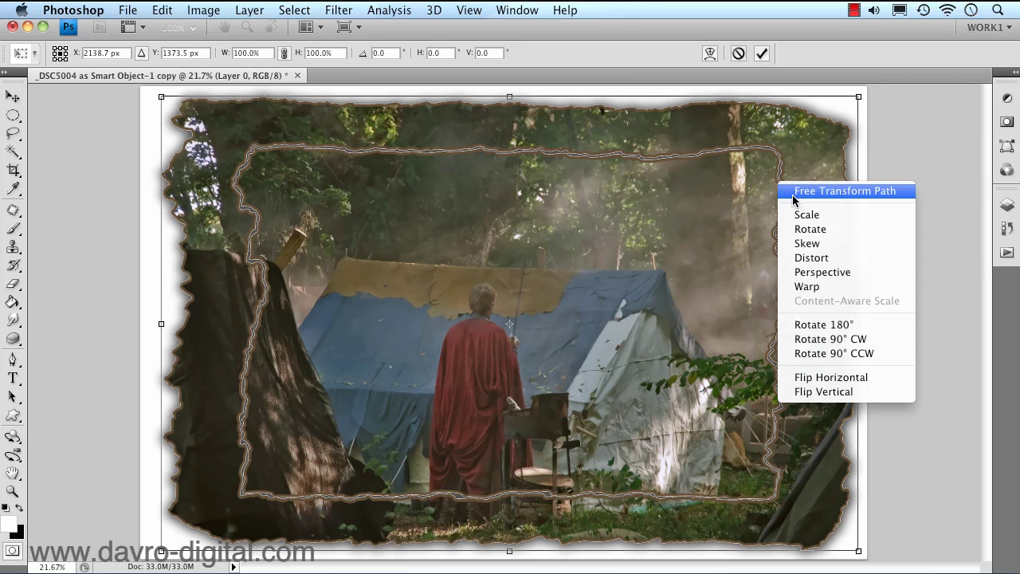
left_click(805, 287)
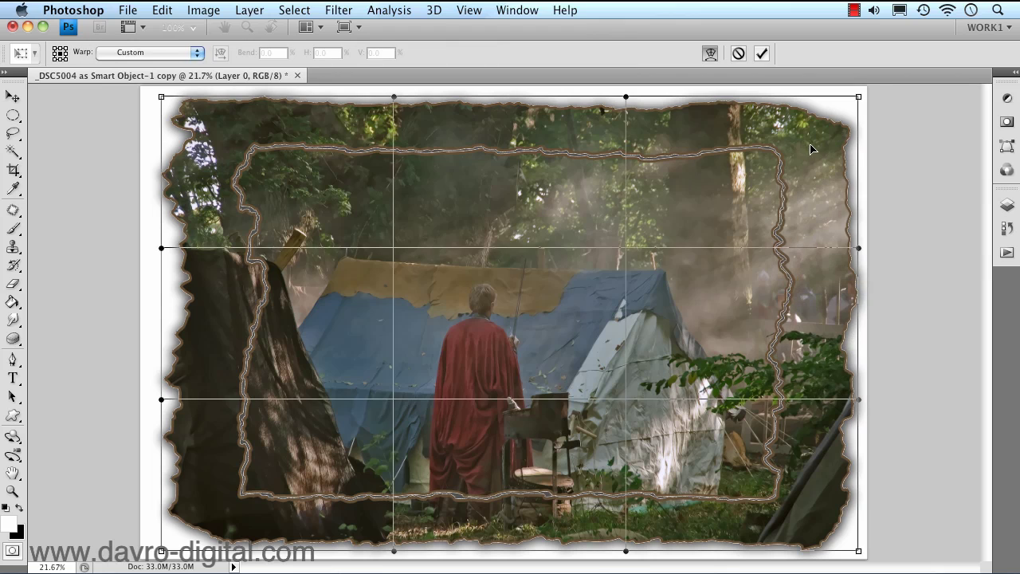
left_click_drag(811, 149, 821, 145)
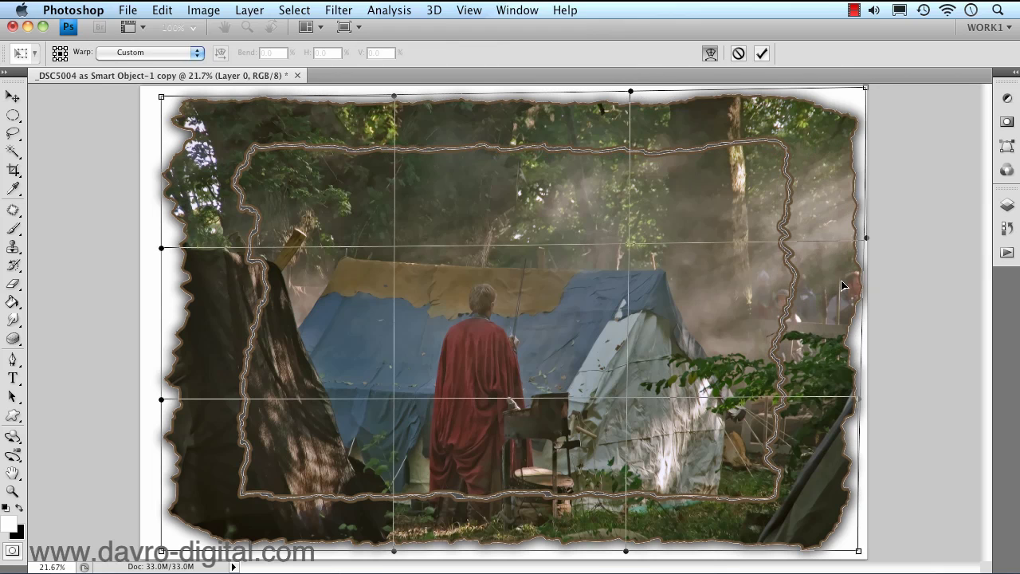
left_click_drag(843, 285, 851, 341)
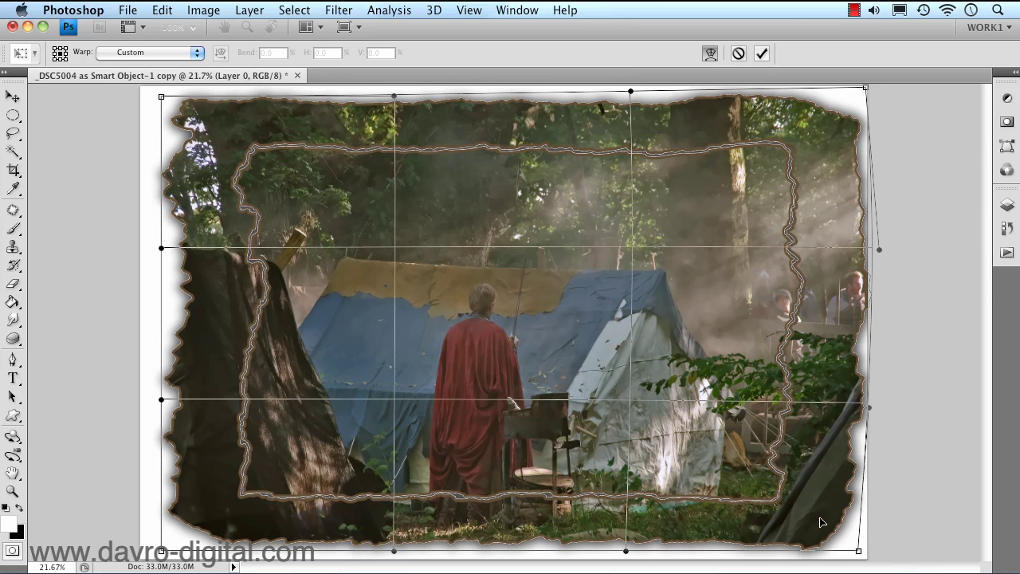
left_click_drag(822, 522, 815, 517)
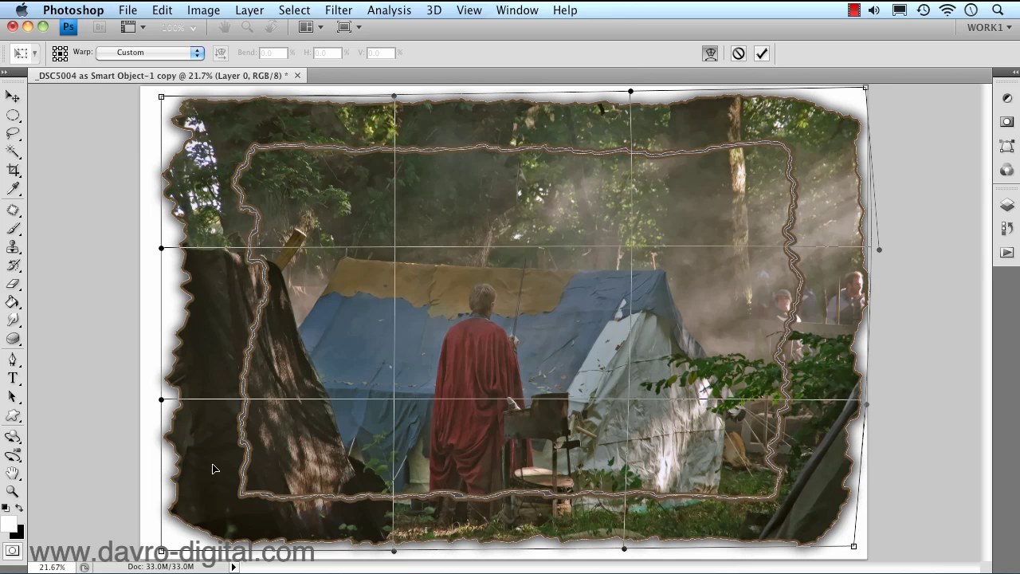
Warp the frame path's upper-left corner slightly downward and its lower-left corner outward, and apply the transformation.
left_click_drag(214, 136, 215, 142)
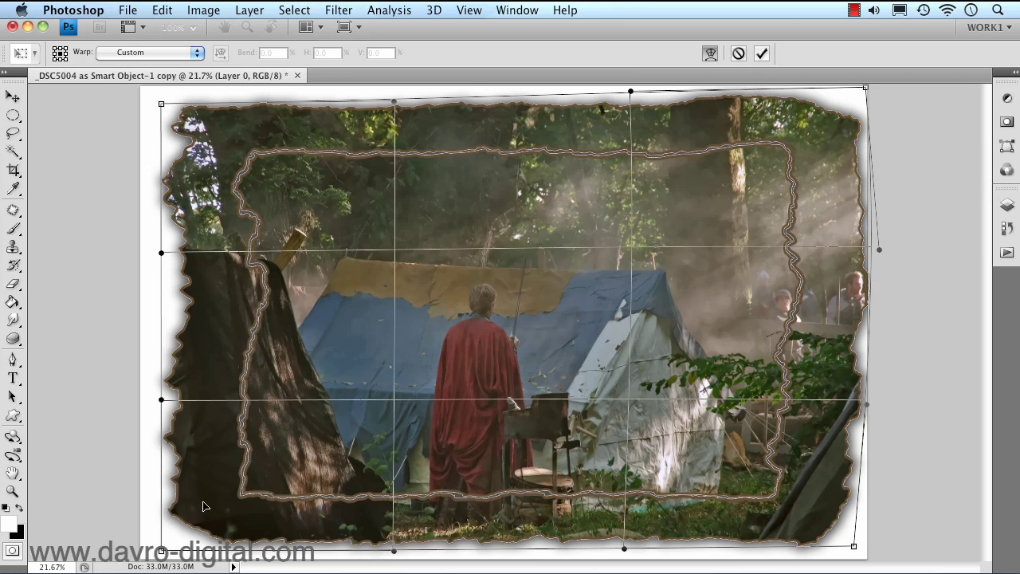
left_click_drag(206, 506, 199, 504)
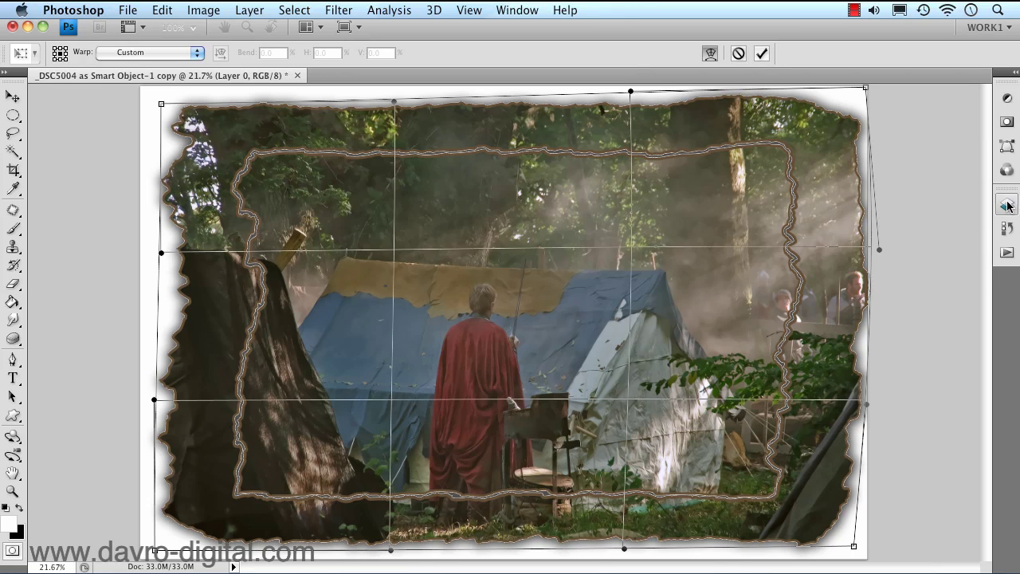
key("Return")
key("u")
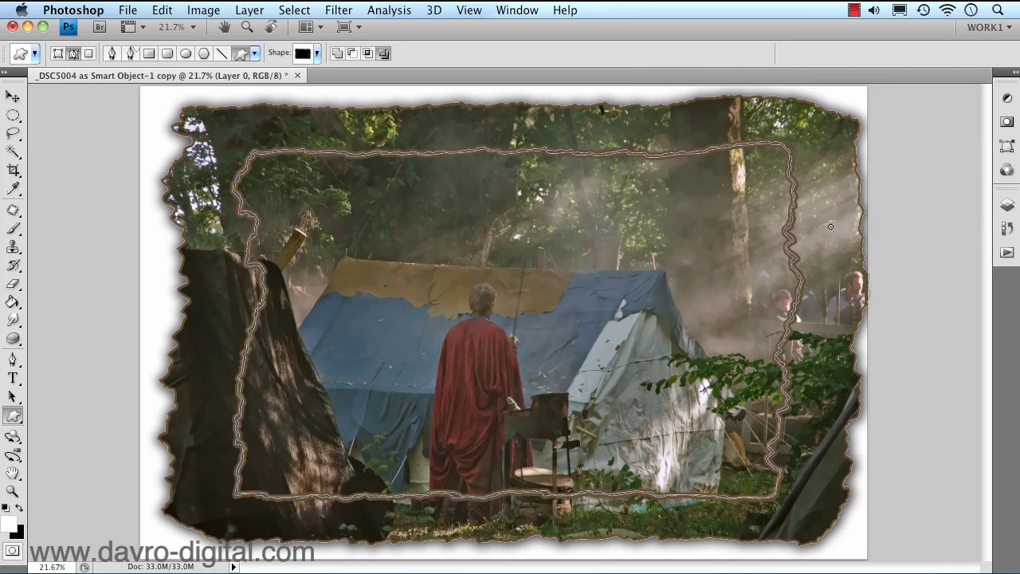
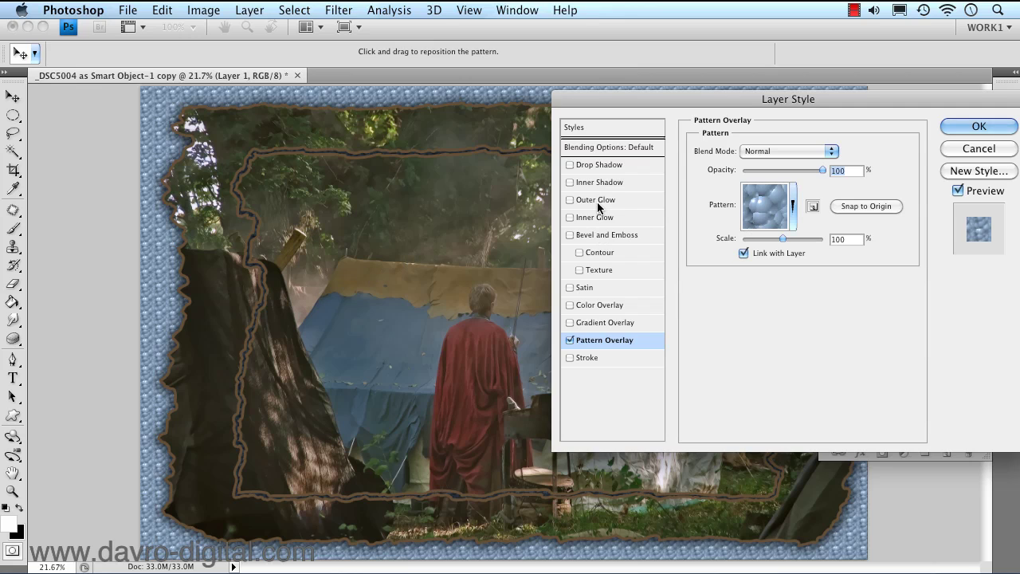
Append the Artist Surfaces pattern set to the patterns available for Layer 1's Pattern Overlay.
left_click(793, 206)
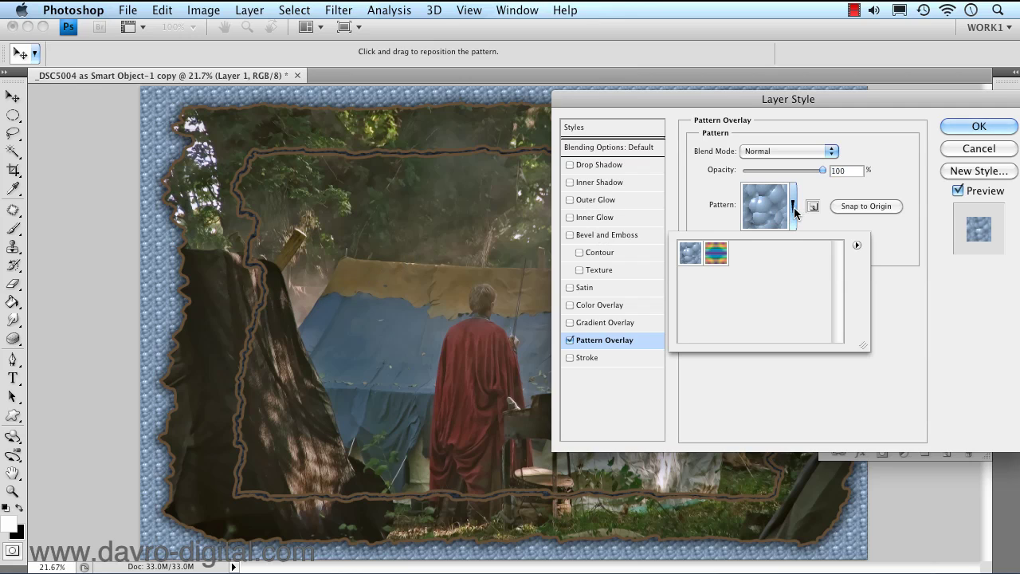
left_click(858, 244)
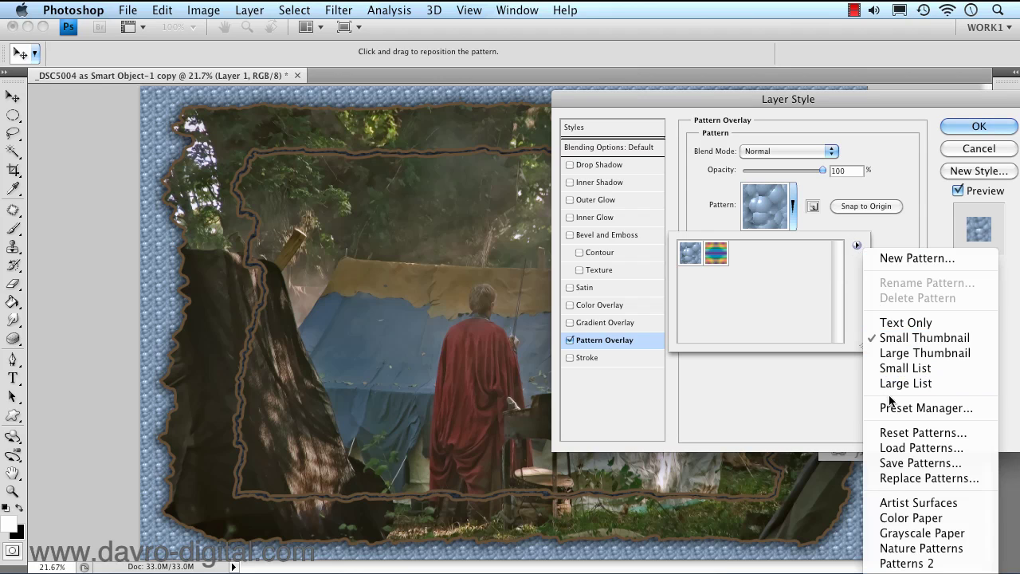
left_click(896, 503)
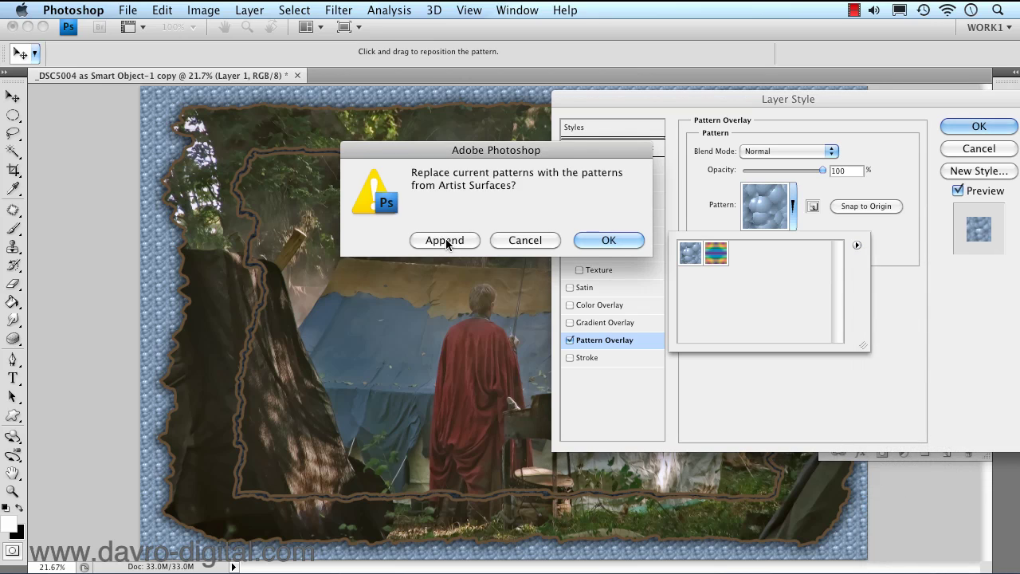
left_click(447, 241)
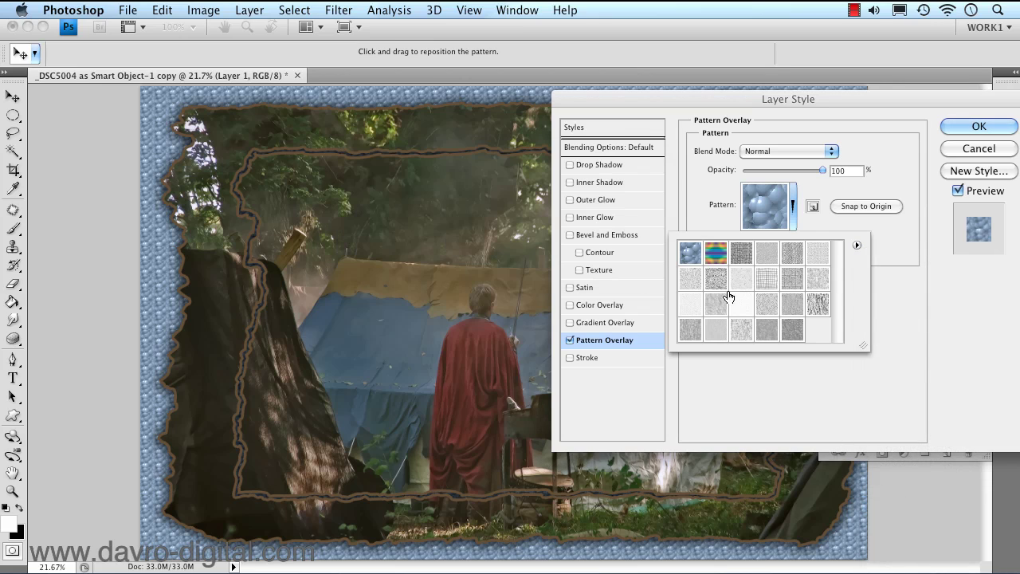
Set Layer 1's Pattern Overlay to the grey crumpled-paper texture in the pattern set's third row, at 358% scale and 100% opacity.
left_click(714, 307)
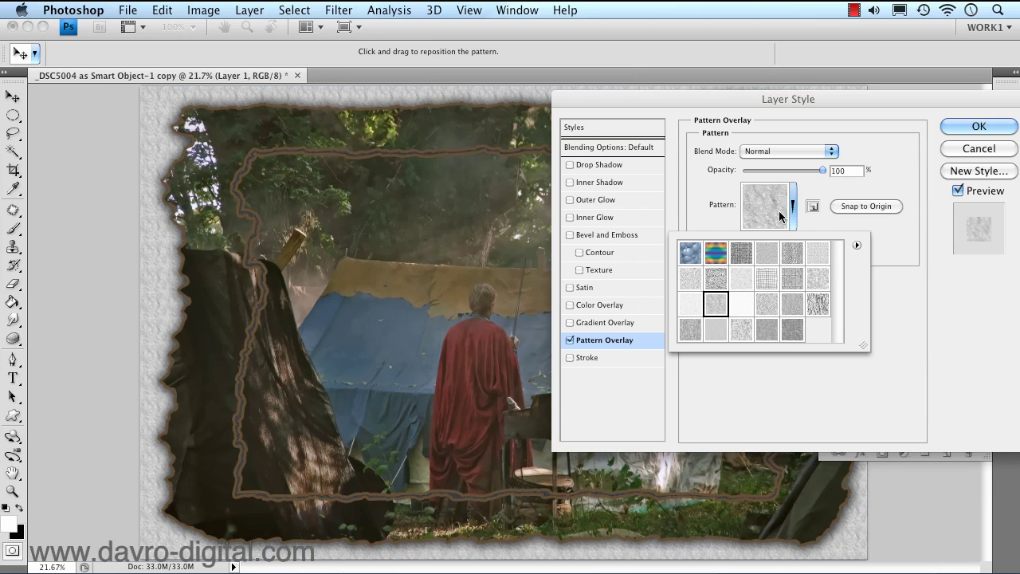
left_click(899, 263)
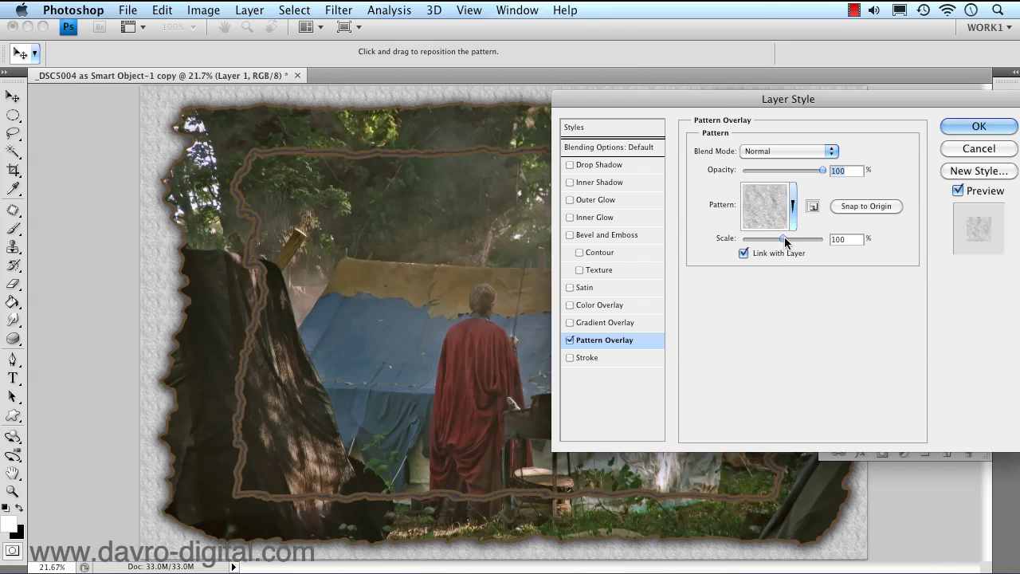
left_click_drag(784, 237, 793, 239)
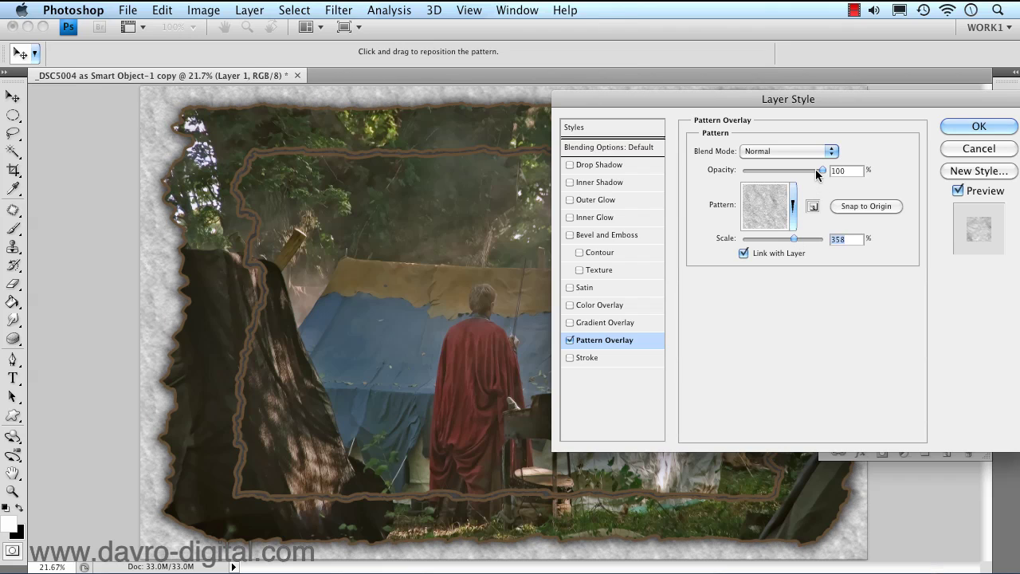
left_click_drag(819, 169, 823, 169)
Add a Color Overlay to Layer 1 in brown 5e5339, sampled from the photo just above the tent, at 100% opacity.
left_click(607, 303)
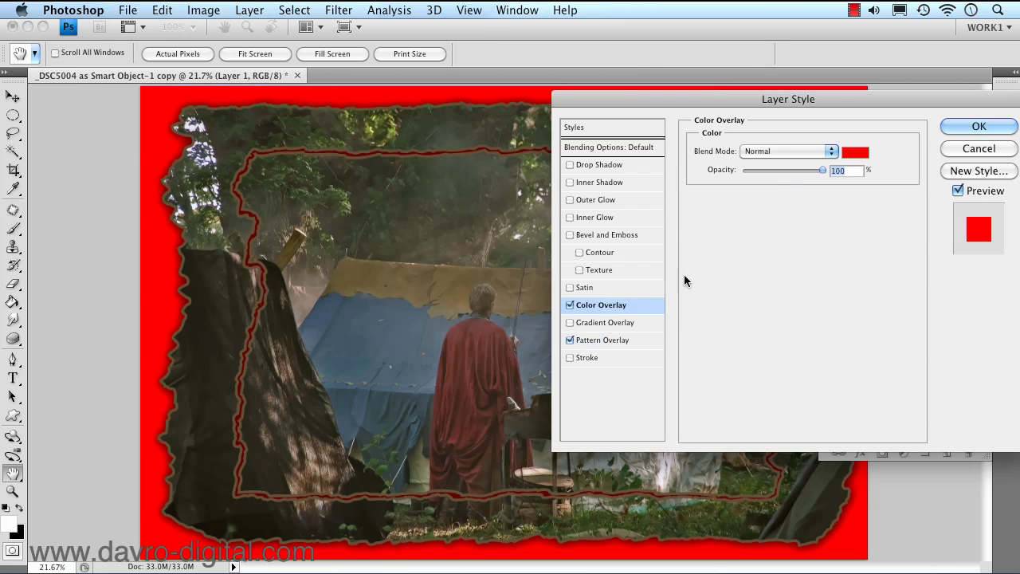
left_click(857, 154)
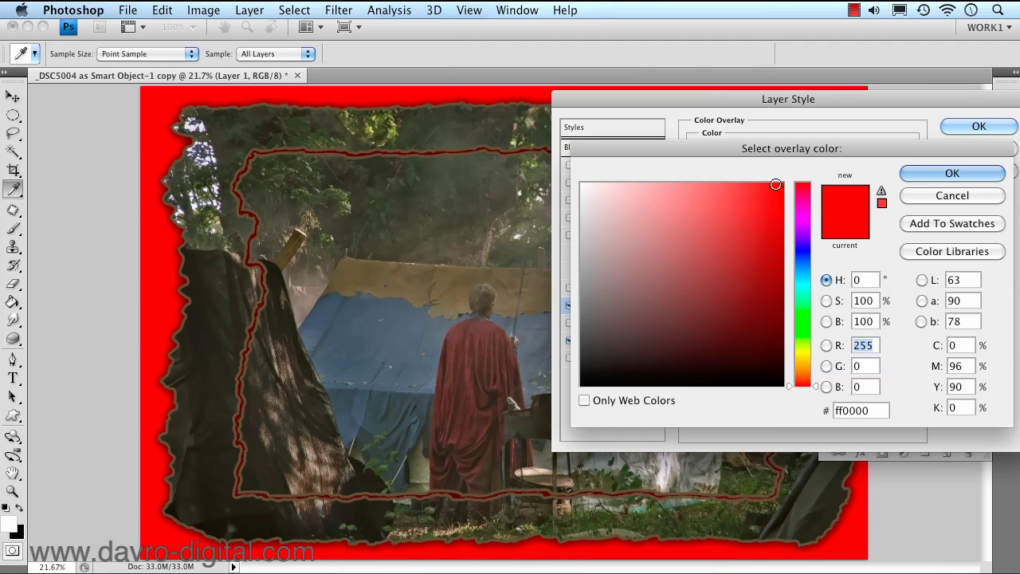
left_click(413, 271)
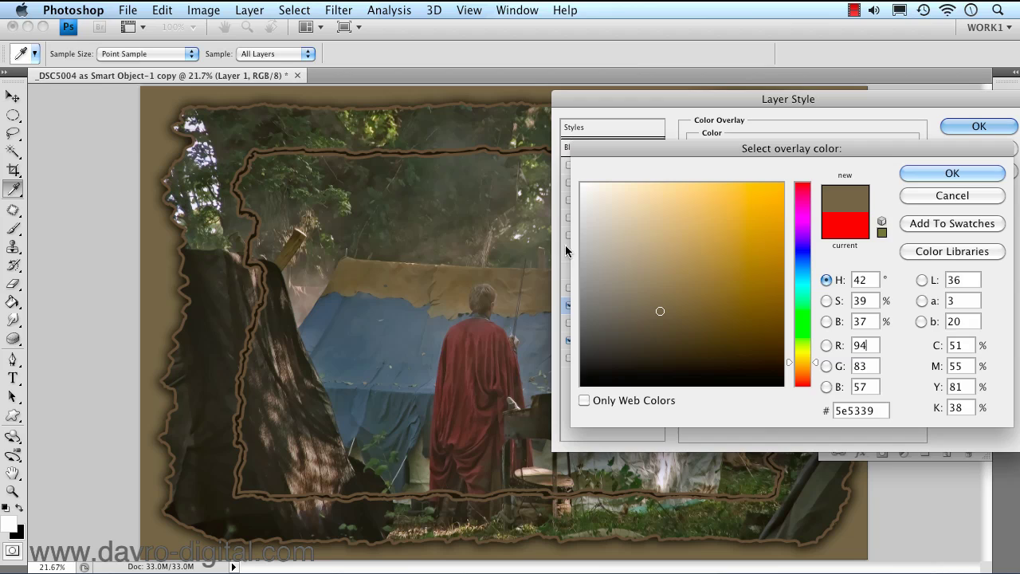
left_click(948, 171)
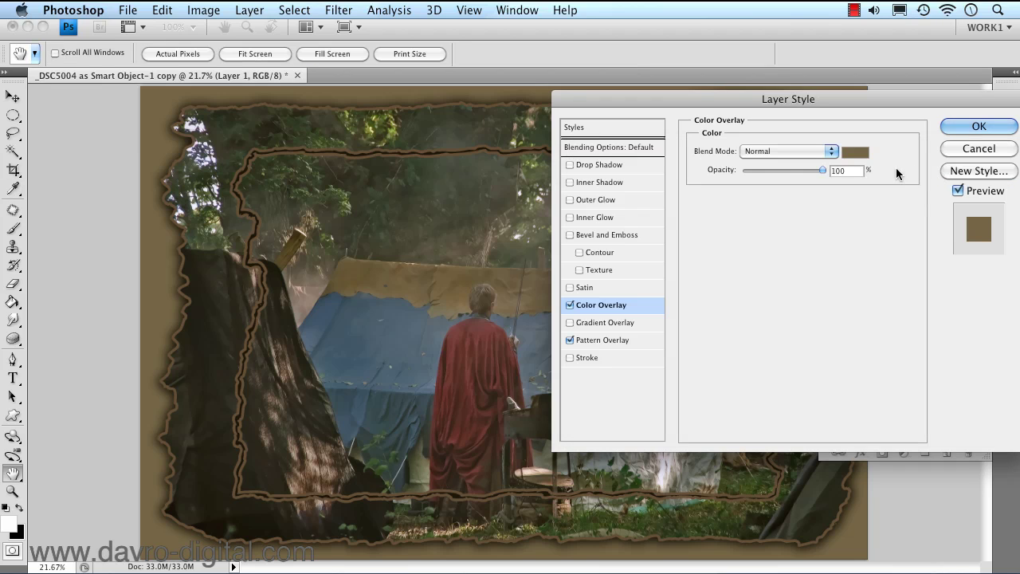
mouse_move(822, 171)
left_mouse_down()
mouse_move(790, 168)
mouse_move(825, 168)
left_mouse_up()
Try the Overlay blend mode on Layer 1's Color Overlay at different opacities, ending at 100%.
left_click(793, 151)
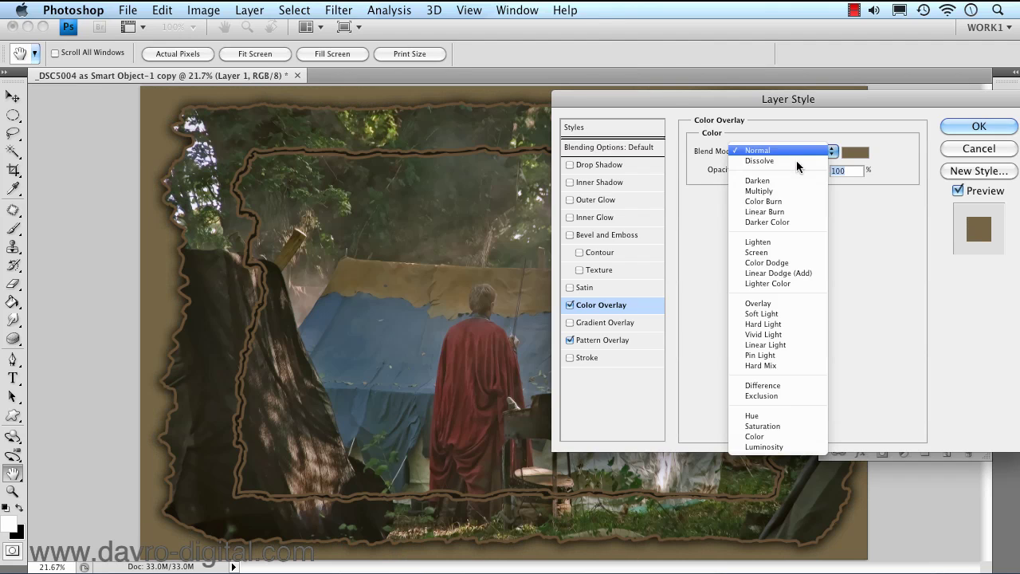
left_click(780, 302)
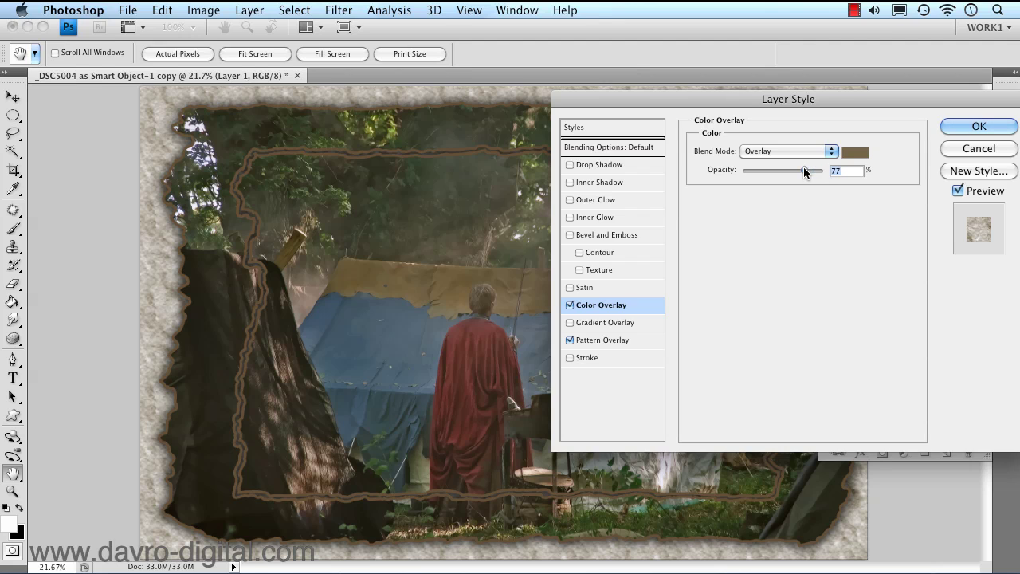
left_click_drag(829, 173, 828, 167)
Set the Color Overlay to Hard Light at 62% opacity, apply the layer style, and collapse Layer 1's effects list.
left_click(827, 152)
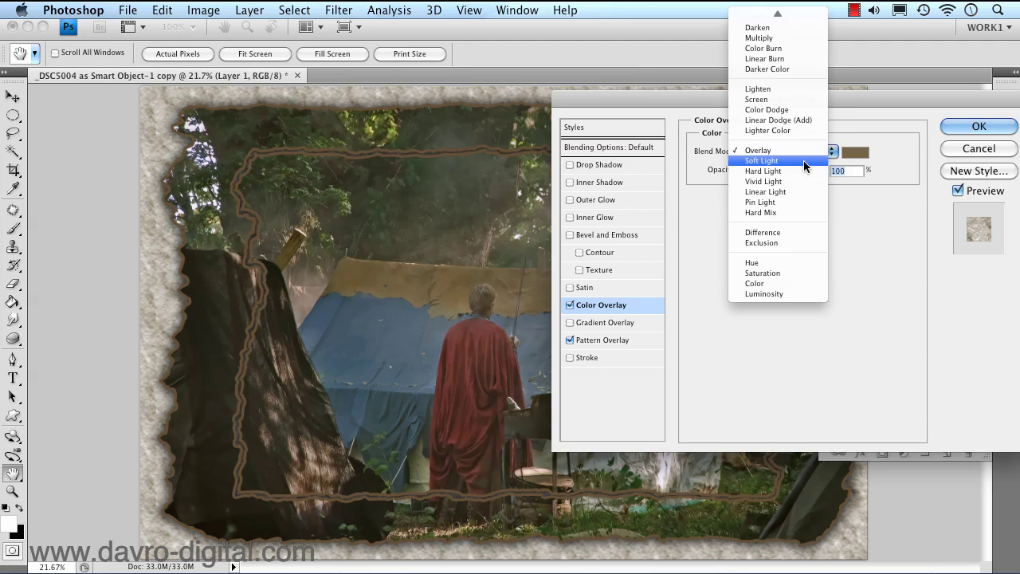
left_click(803, 170)
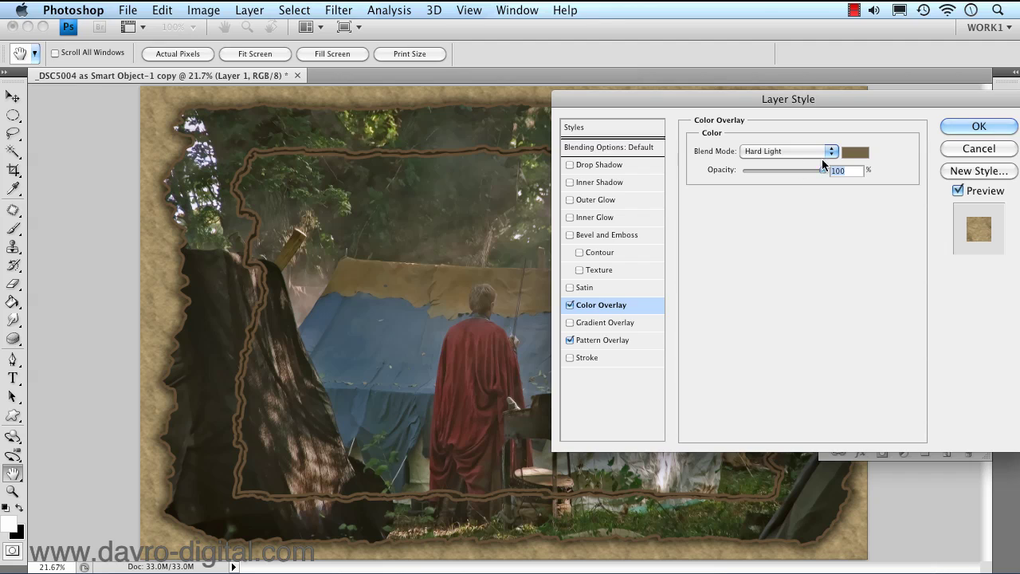
left_click_drag(817, 169, 796, 162)
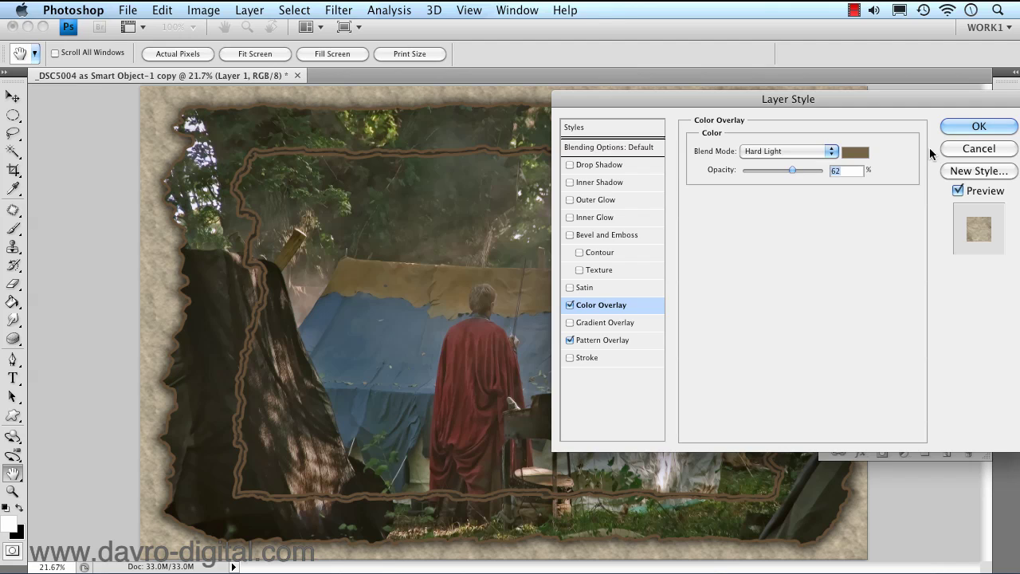
left_click(970, 126)
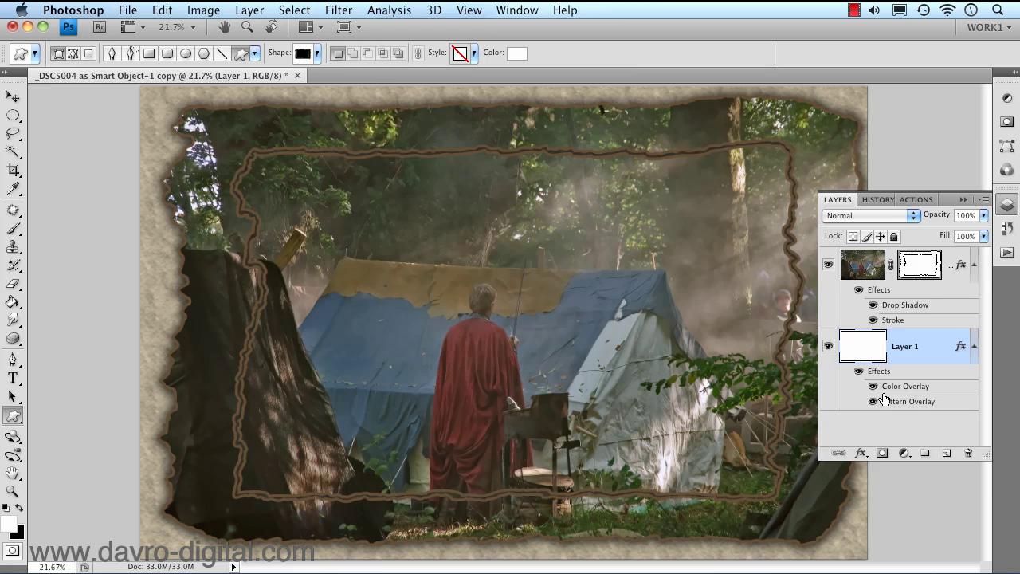
left_click(973, 348)
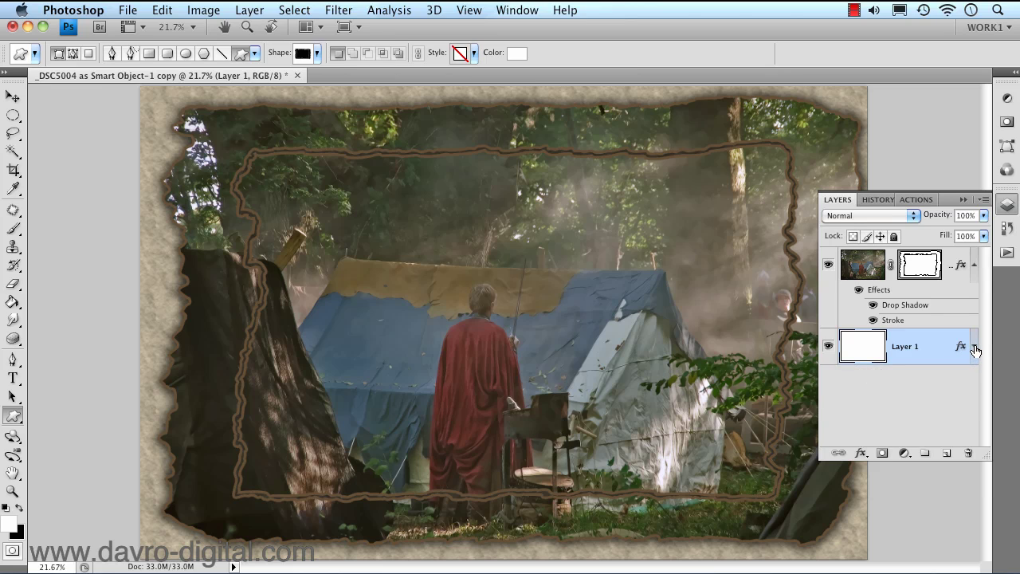
Rasterize the photo layer's vector mask into a pixel layer mask.
left_click(924, 267)
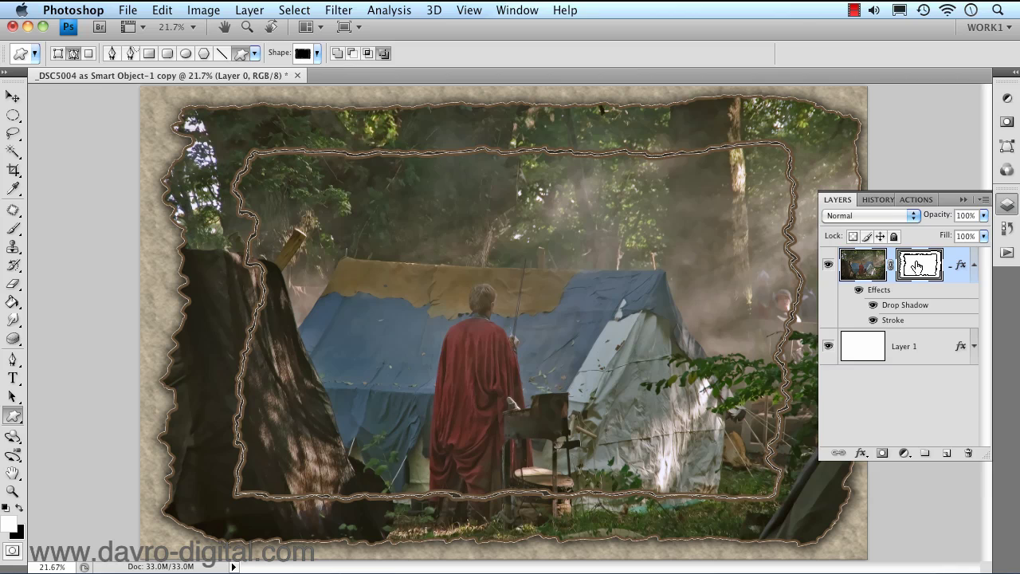
right_click(925, 266)
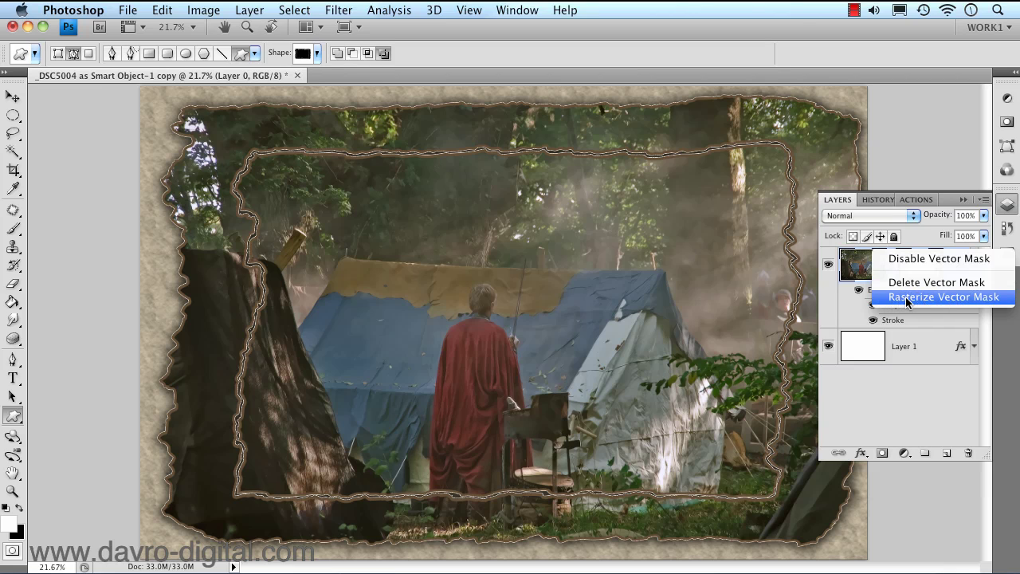
left_click(919, 297)
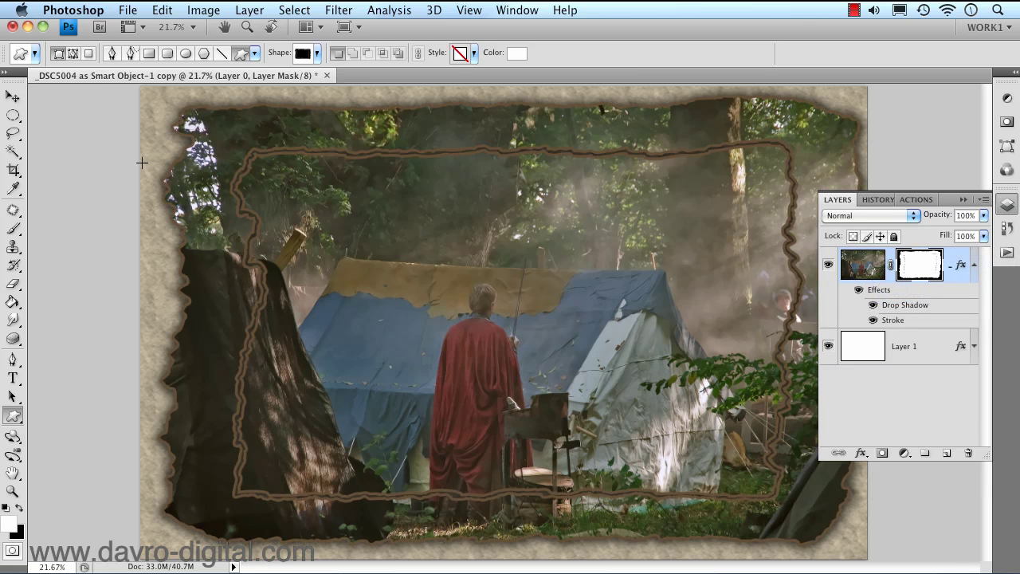
Choose the Brush tool with the soft round 100 px brush at 0% hardness.
left_click(13, 229)
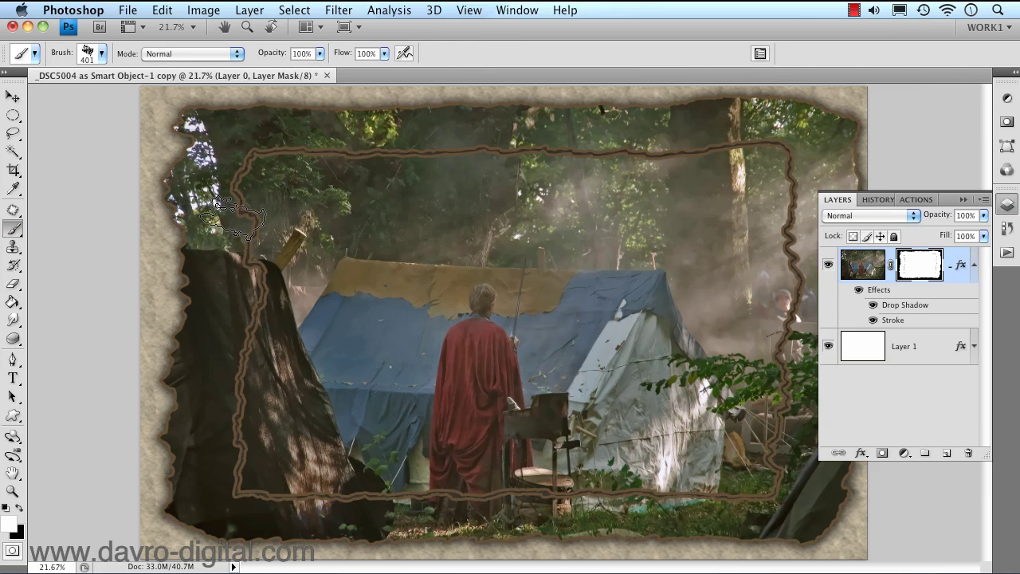
right_click(352, 221)
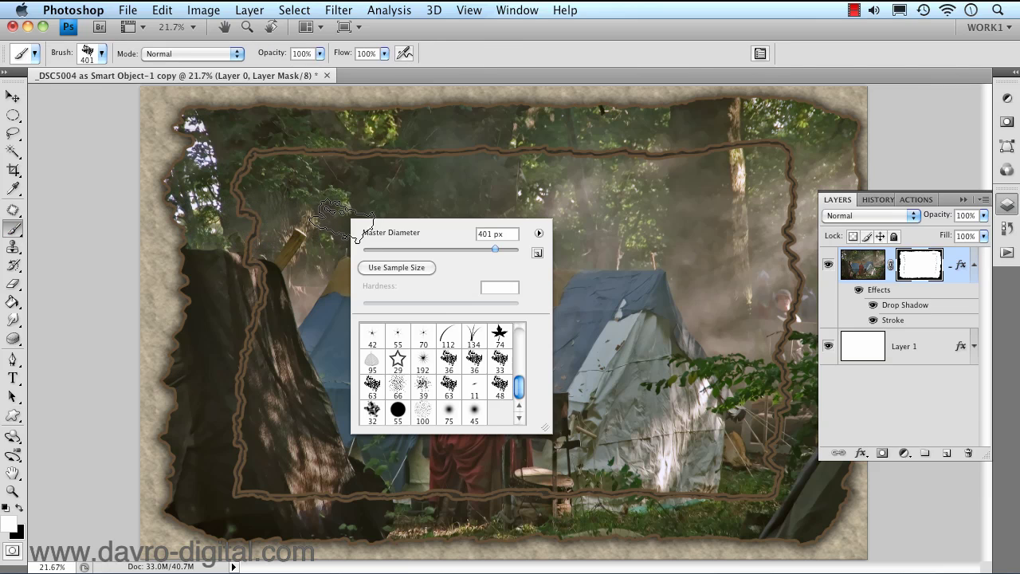
left_click_drag(517, 390, 522, 346)
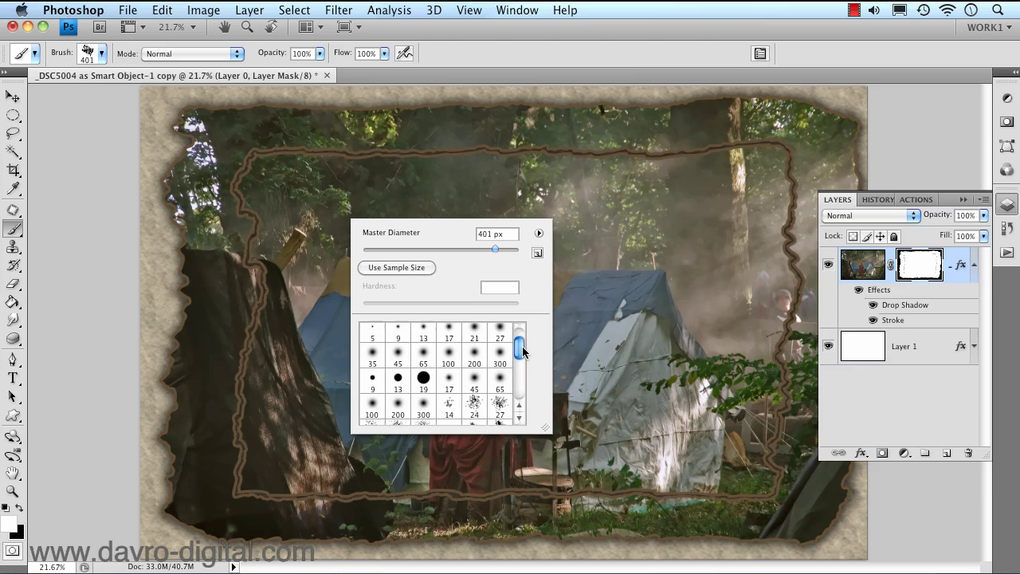
left_click(451, 369)
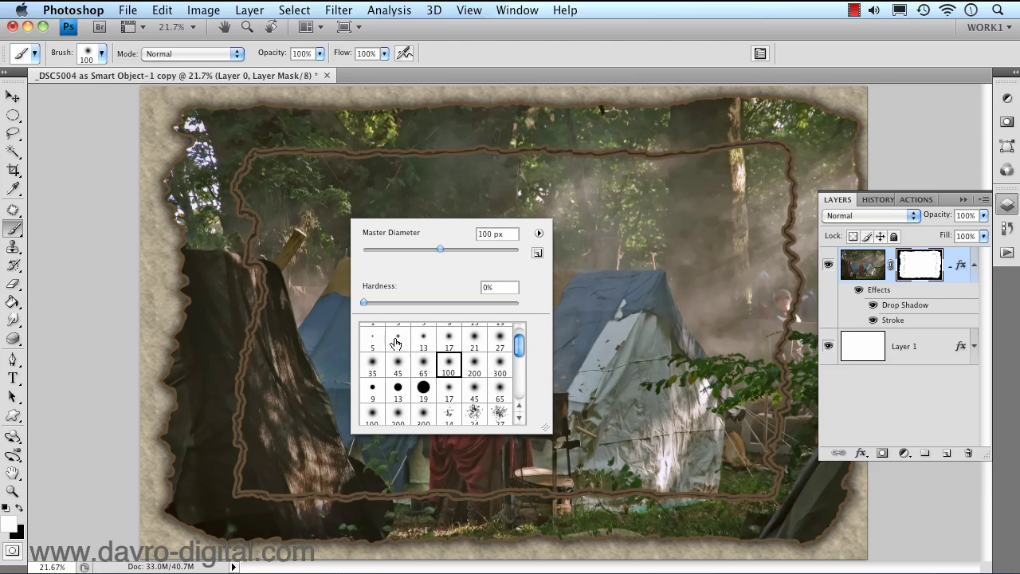
Paint white on the mask over the middle of each inner frame side, enlarging the brush to 175 px and keeping the corner pieces.
left_click(250, 271)
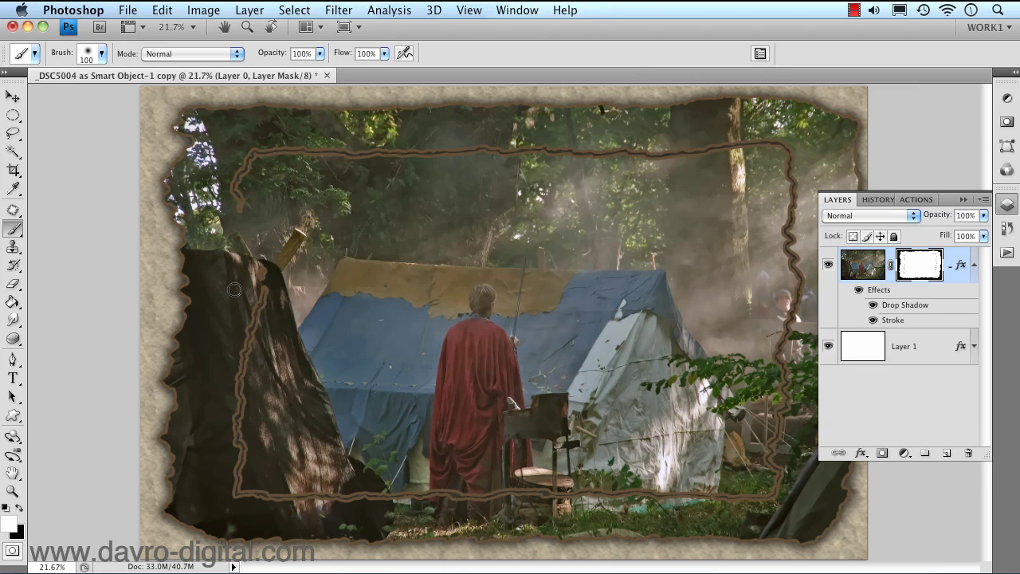
mouse_move(236, 296)
left_mouse_down()
mouse_move(298, 290)
mouse_move(247, 304)
mouse_move(258, 336)
mouse_move(286, 308)
mouse_move(254, 323)
mouse_move(246, 356)
left_mouse_up()
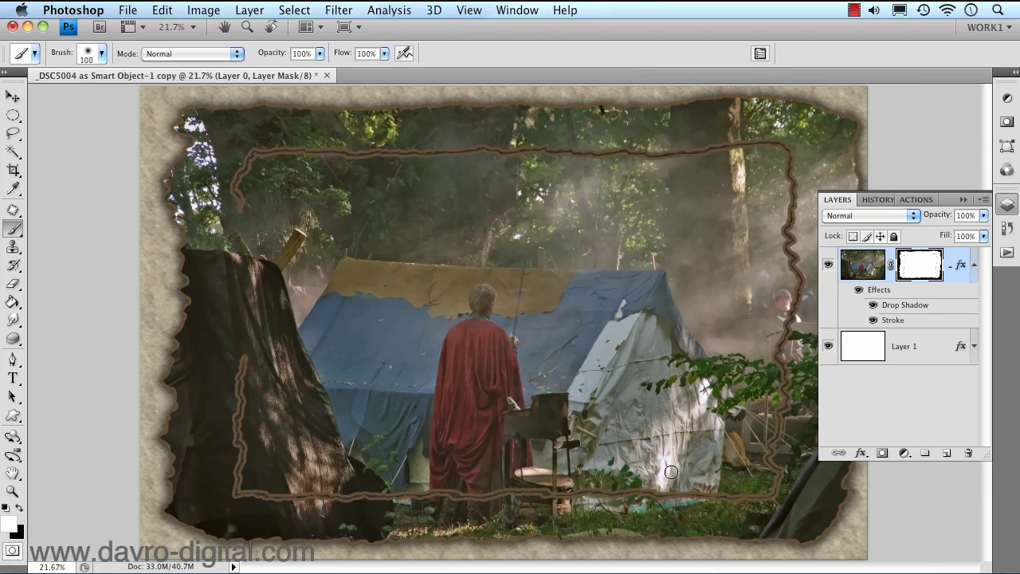
key("bracketright")
key("bracketright")
key("bracketright")
left_click_drag(609, 493, 272, 500)
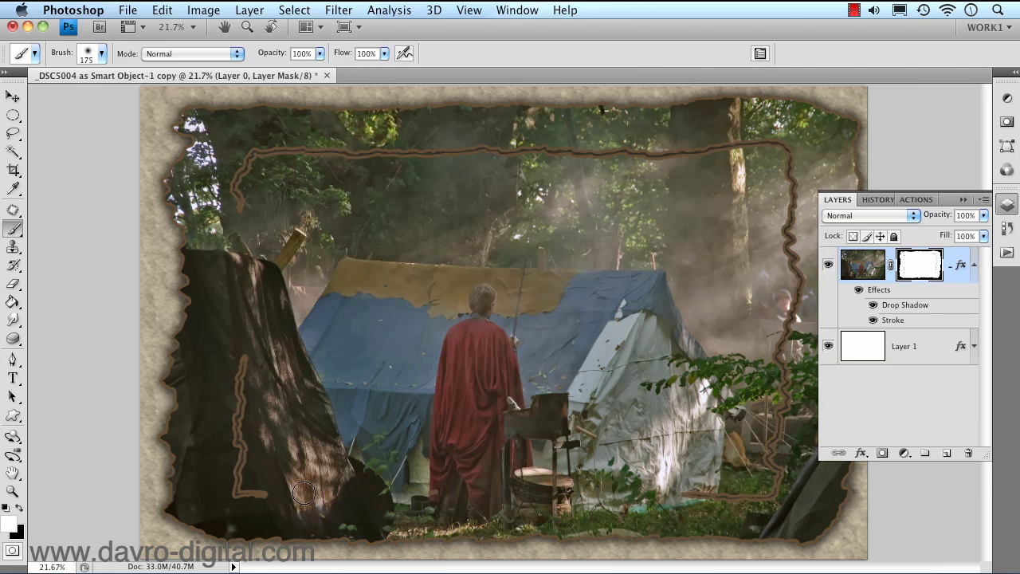
left_click_drag(686, 495, 729, 497)
mouse_move(757, 346)
left_mouse_down()
mouse_move(781, 369)
mouse_move(797, 355)
mouse_move(802, 290)
mouse_move(781, 269)
mouse_move(791, 217)
mouse_move(778, 240)
mouse_move(792, 201)
left_mouse_up()
mouse_move(677, 153)
left_mouse_down()
mouse_move(659, 162)
mouse_move(575, 159)
left_mouse_up()
mouse_move(514, 153)
left_mouse_down()
mouse_move(455, 161)
mouse_move(296, 151)
left_mouse_up()
left_click(510, 150)
left_click_drag(510, 150, 540, 147)
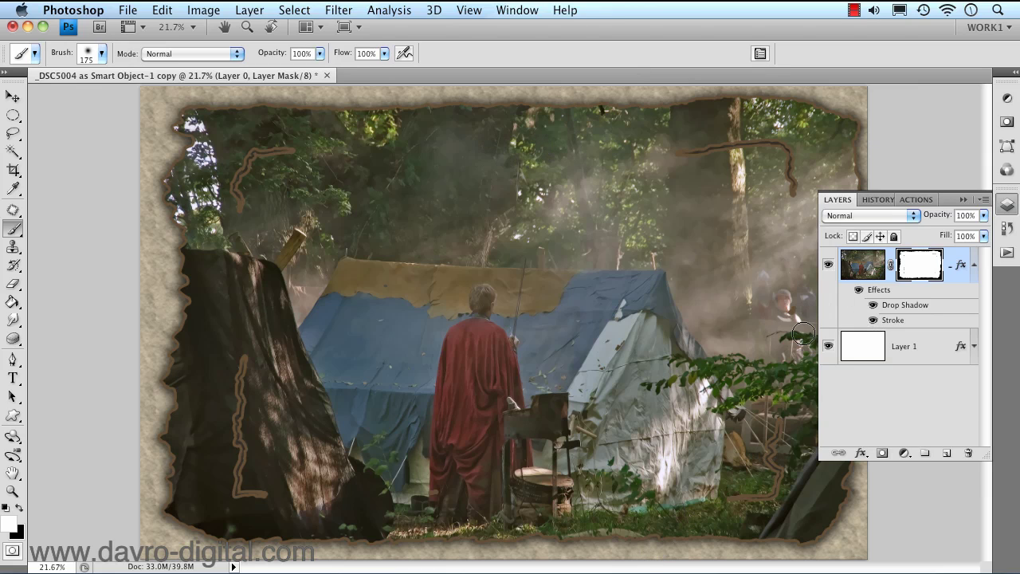
Add a Hue/Saturation adjustment layer above the photo using the saved lowercase "sepia" preset.
left_click(904, 453)
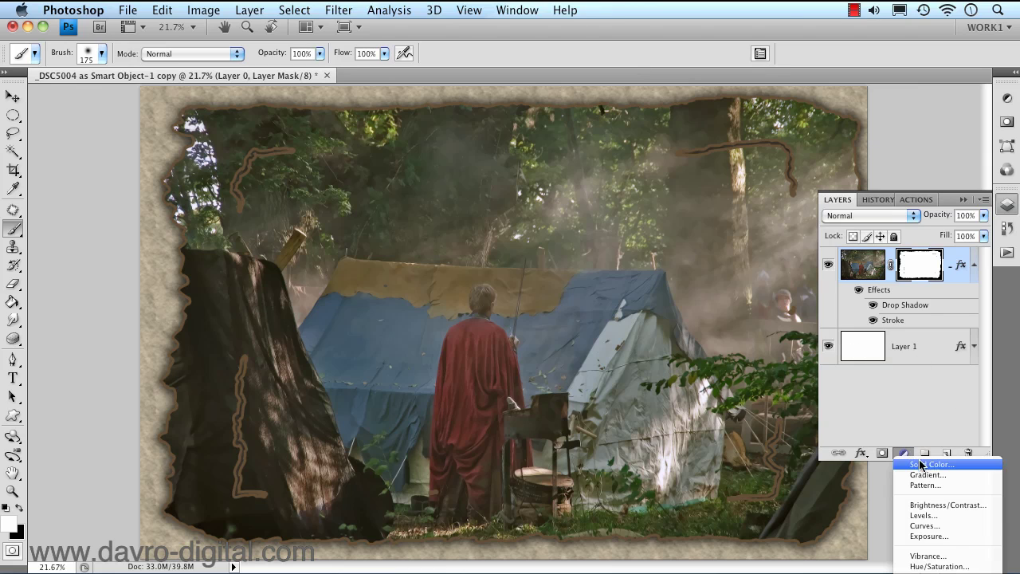
left_click(914, 564)
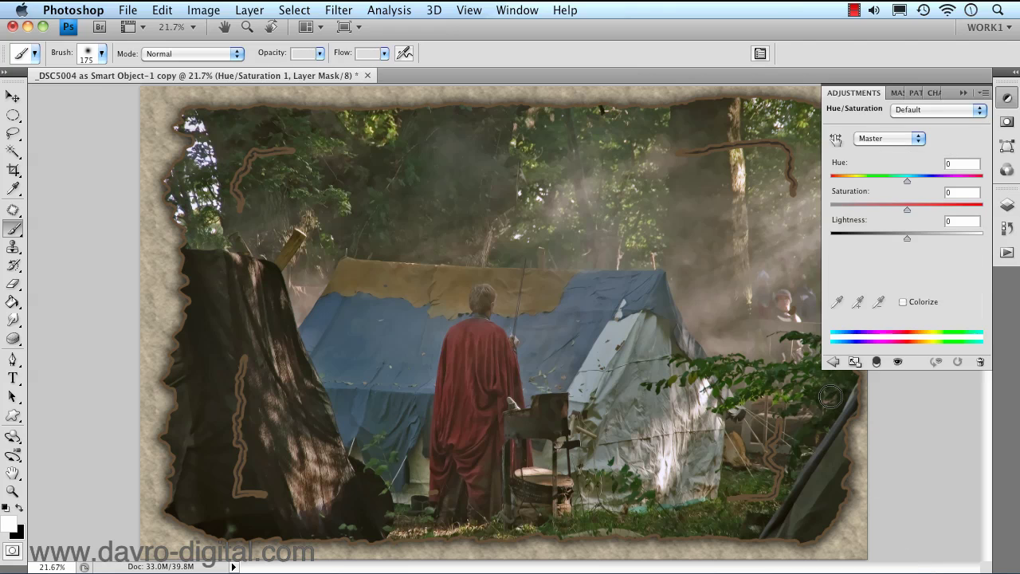
left_click(917, 111)
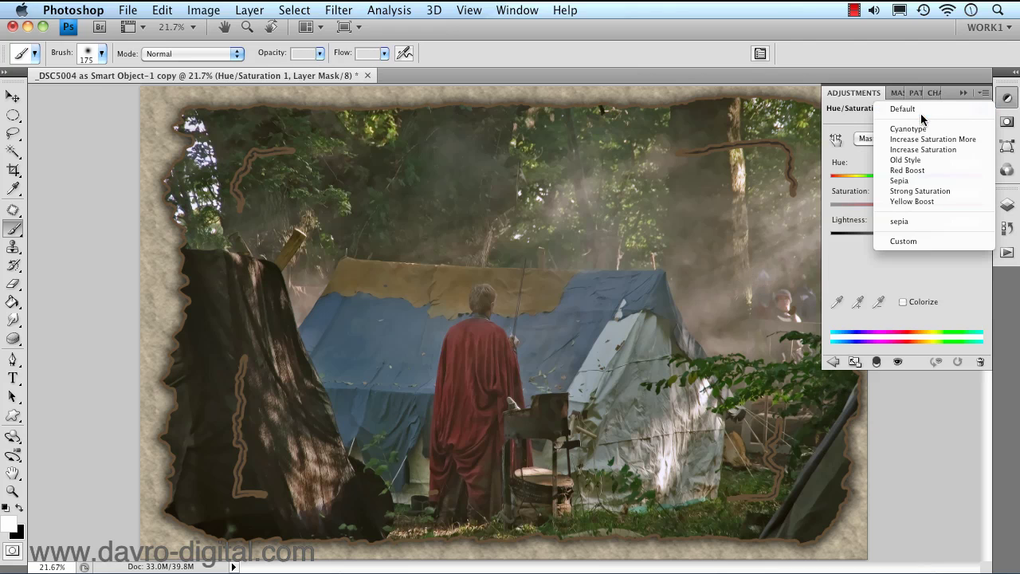
left_click(902, 221)
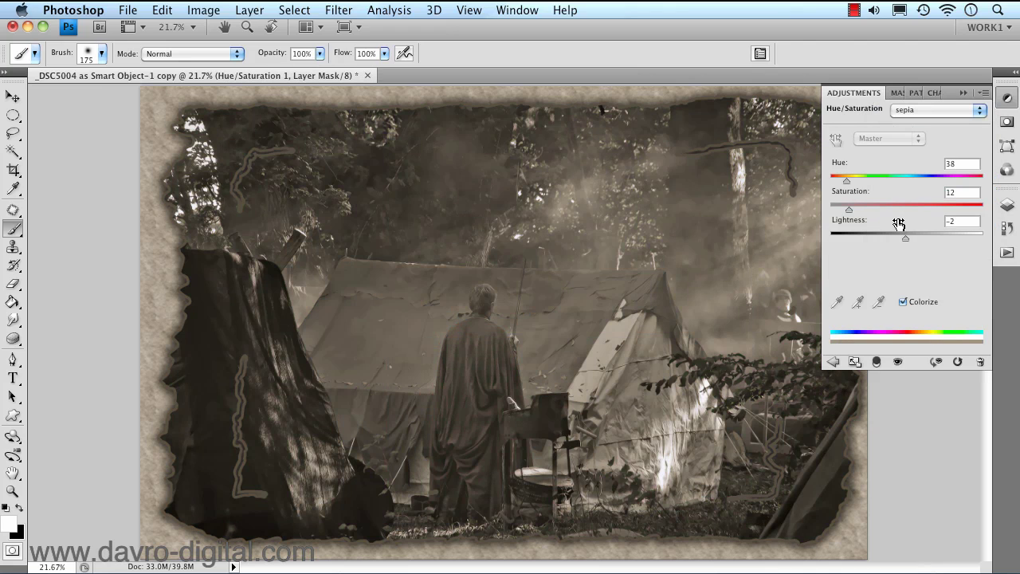
Lower the Hue/Saturation layer's opacity to 36% and check the whole image without the layer list covering it.
left_click(1007, 205)
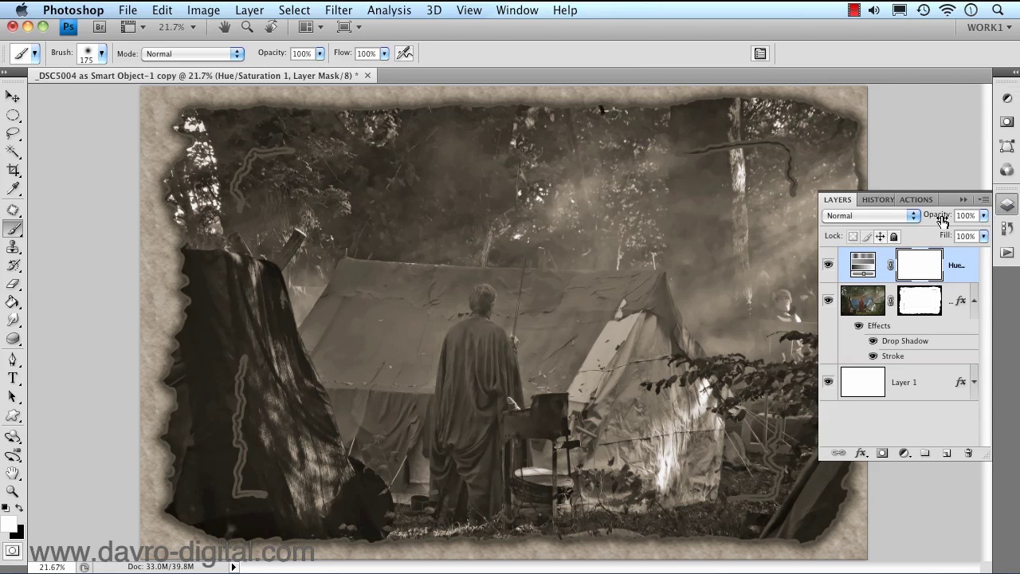
mouse_move(943, 221)
left_mouse_down()
mouse_move(934, 224)
mouse_move(947, 225)
left_mouse_up()
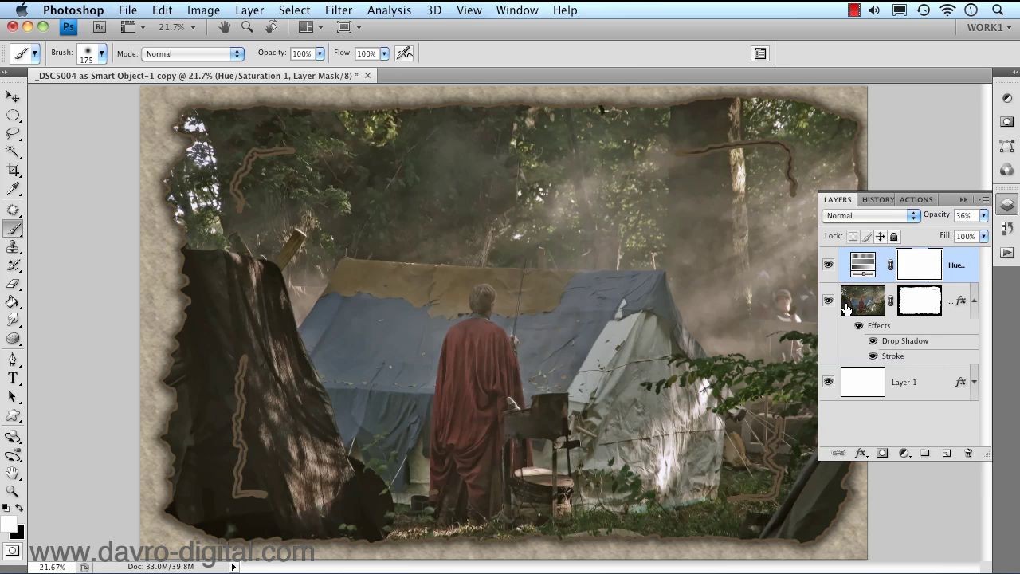
left_click(968, 199)
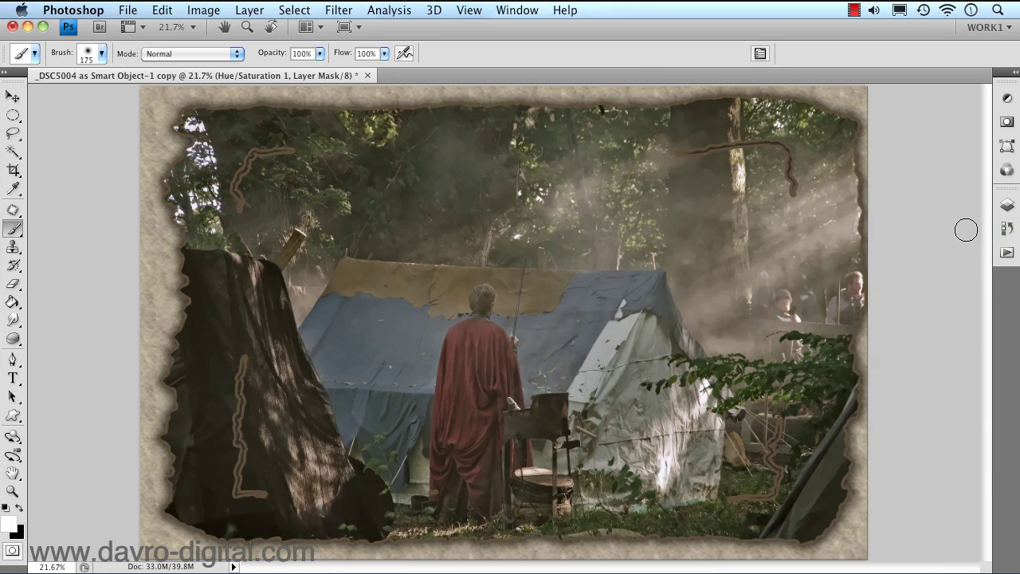
left_click(1007, 208)
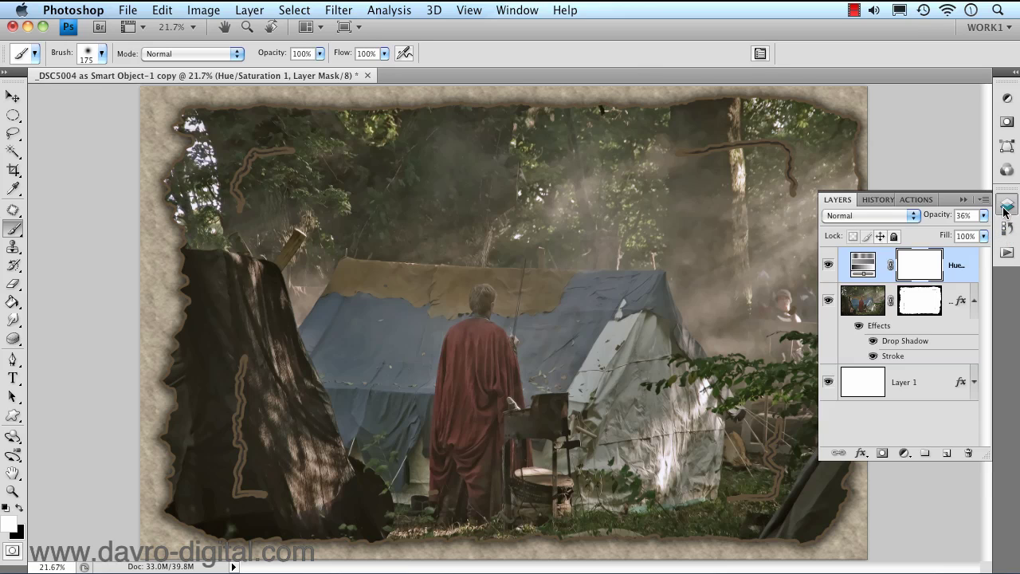
Warp the masked photo layer, pulling its two right corner areas inward and slightly shifting the left ones, and apply the warp.
left_click(921, 307)
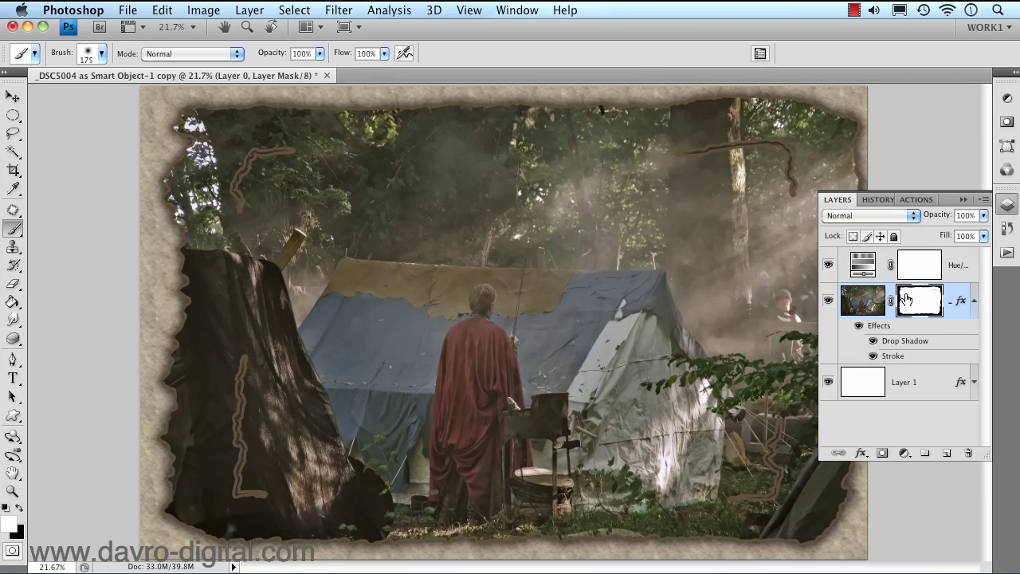
key("super+t")
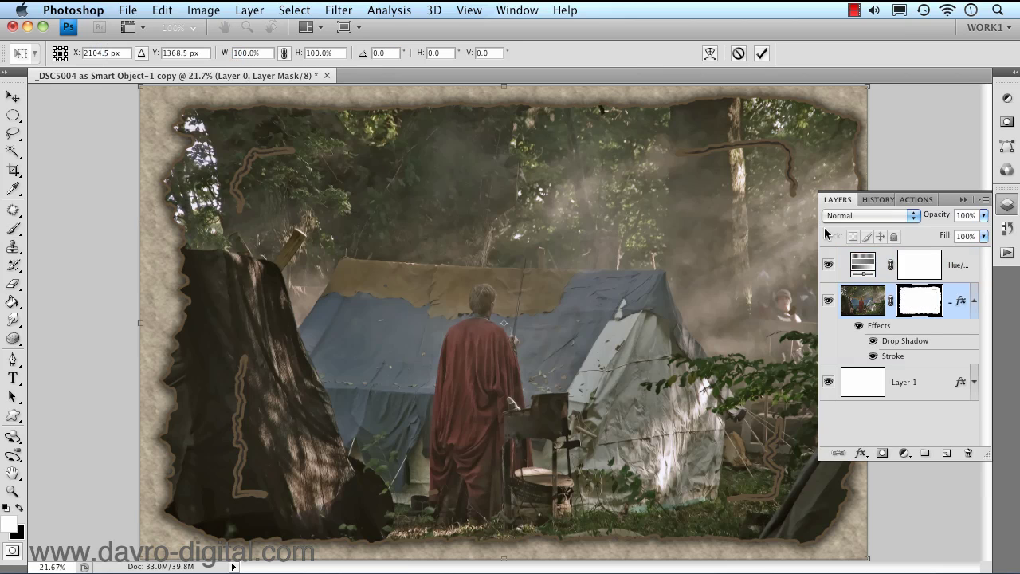
right_click(762, 229)
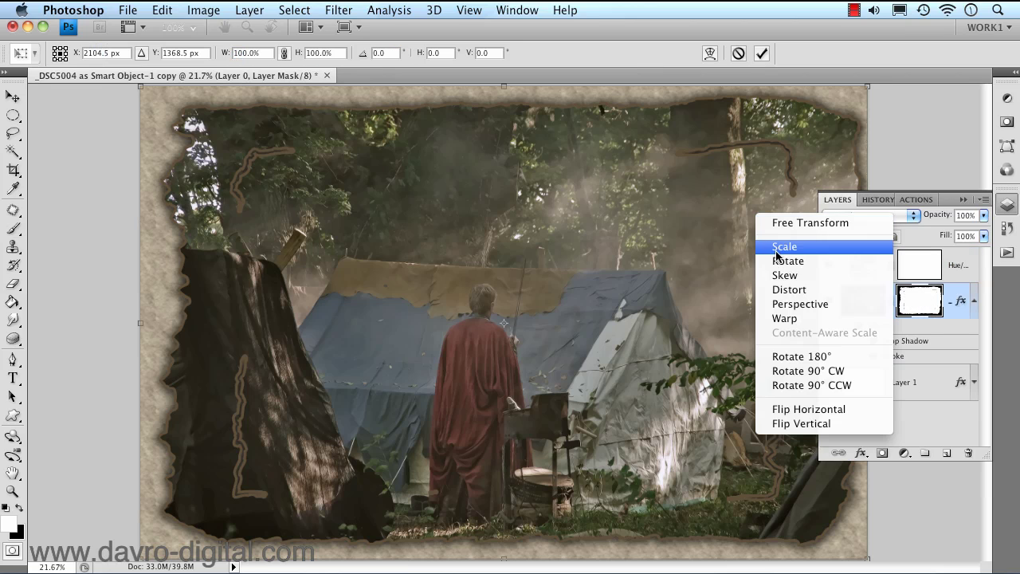
left_click(781, 322)
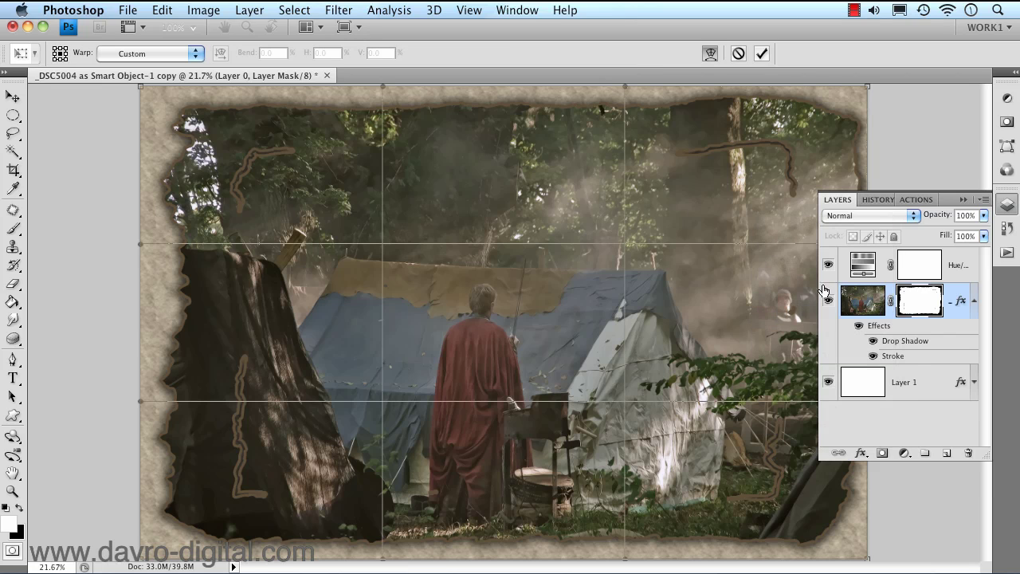
left_click(963, 199)
left_click_drag(834, 216, 834, 223)
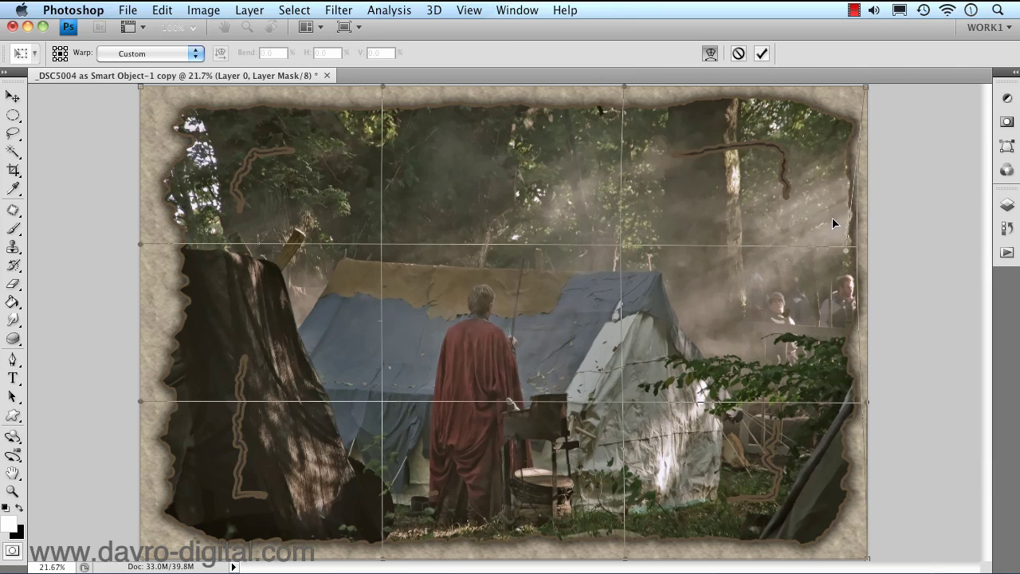
left_click_drag(834, 499, 824, 518)
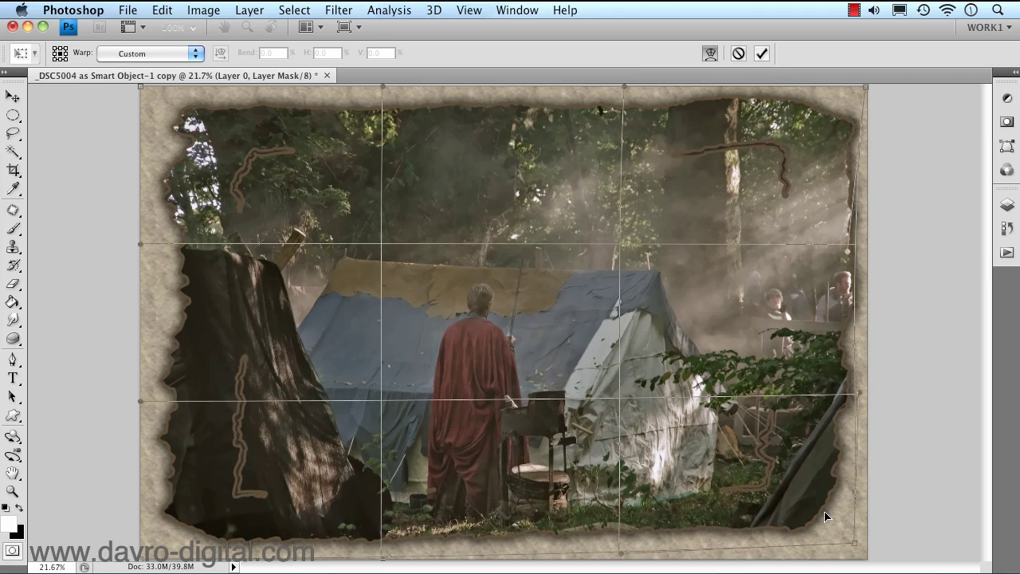
left_click_drag(208, 162, 215, 161)
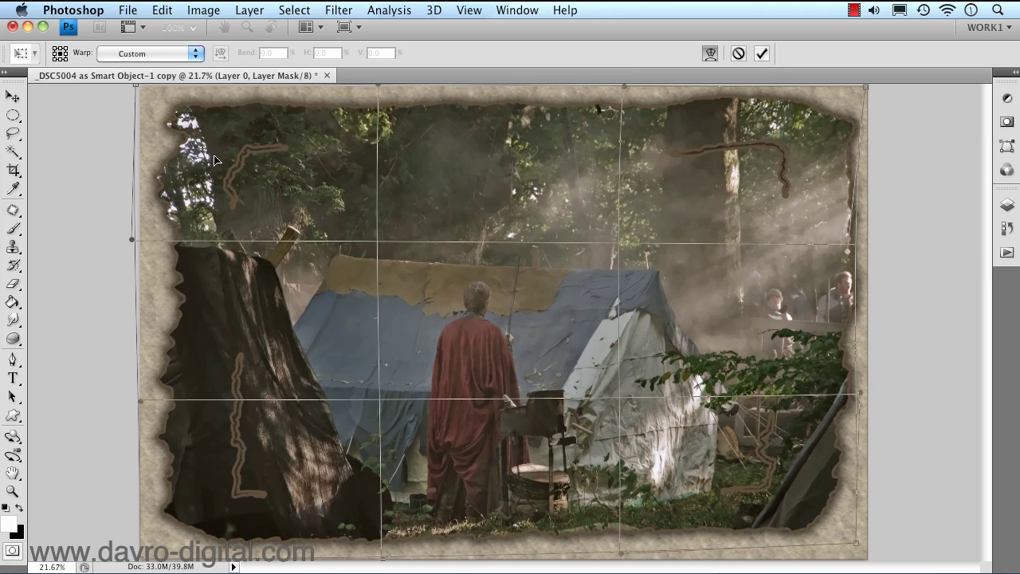
left_click_drag(239, 492, 241, 497)
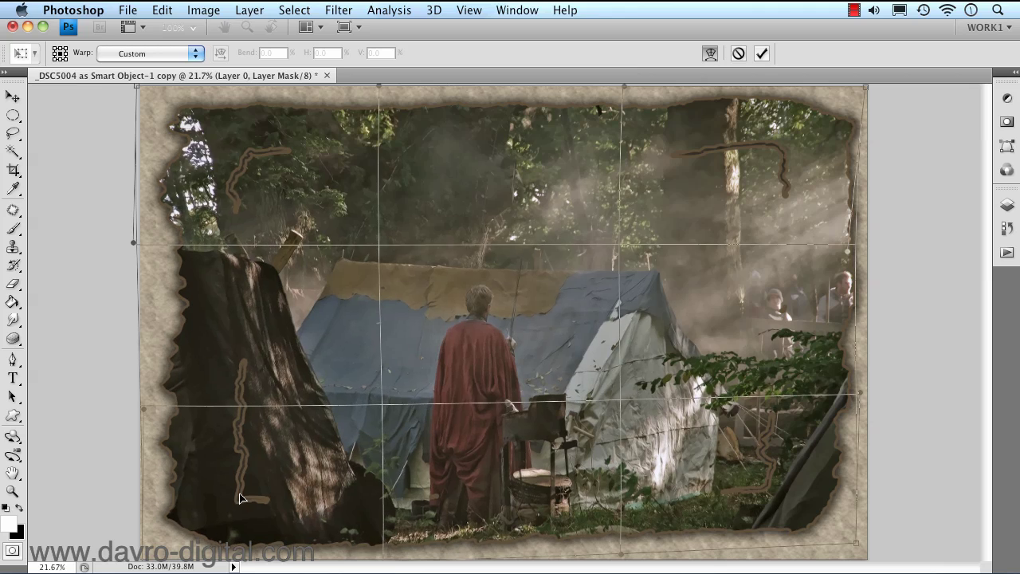
key("b")
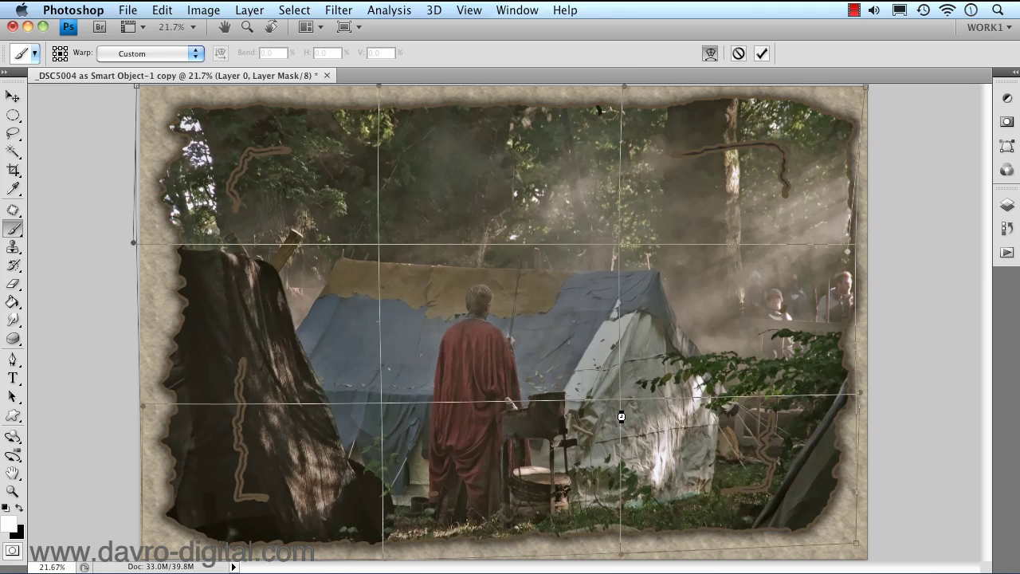
Change the area surrounding the canvas to Black.
right_click(931, 324)
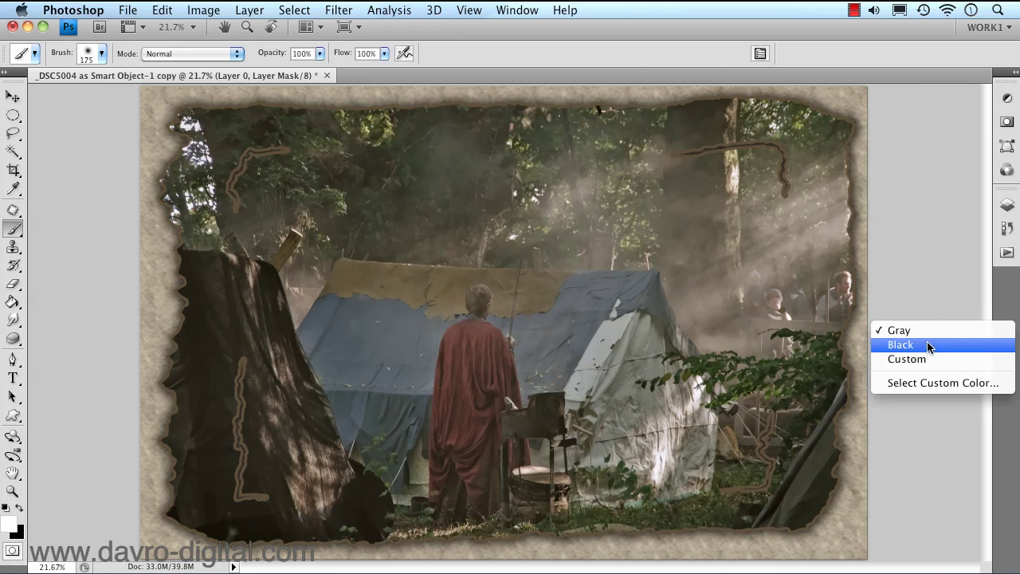
left_click(929, 345)
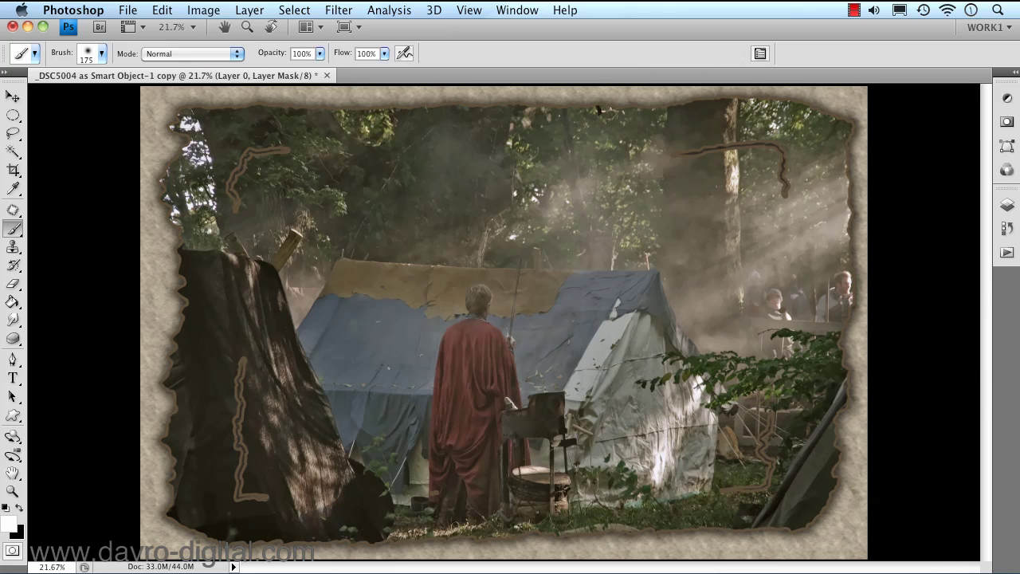